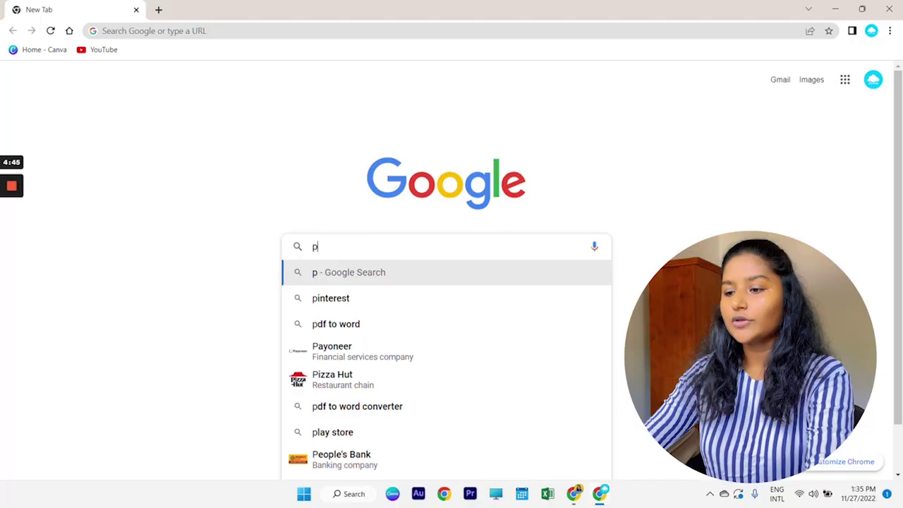
Step: Search Google for profreehost and open its account registration form
{"action": "type", "text": "rofreehost"}
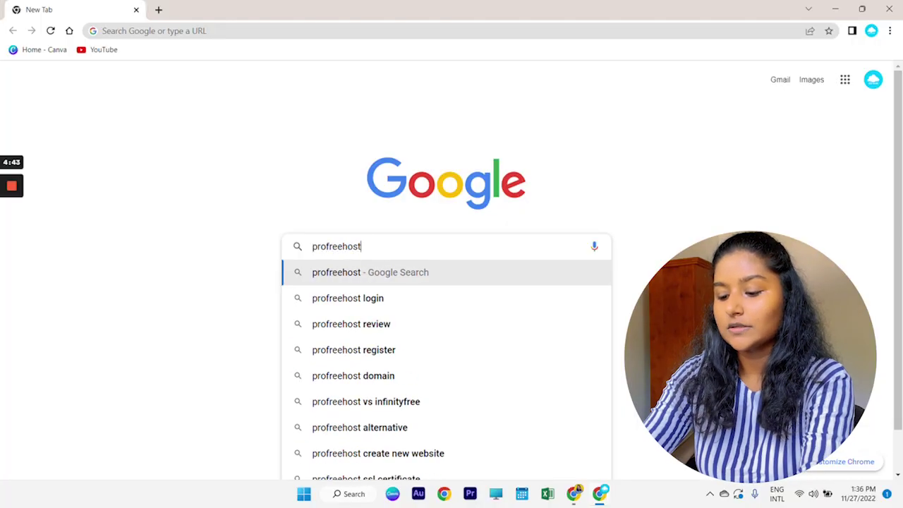
{"action": "key", "text": "Return"}
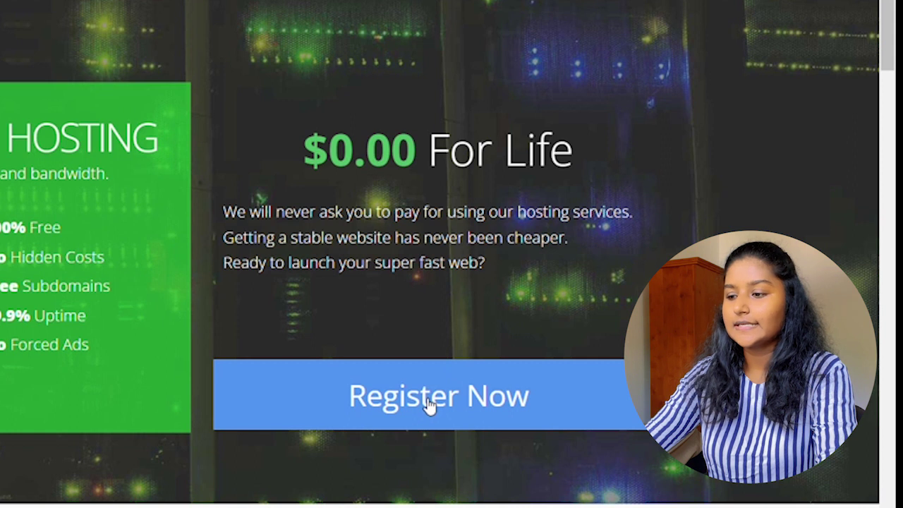
{"action": "left_click", "coordinate": [429, 402]}
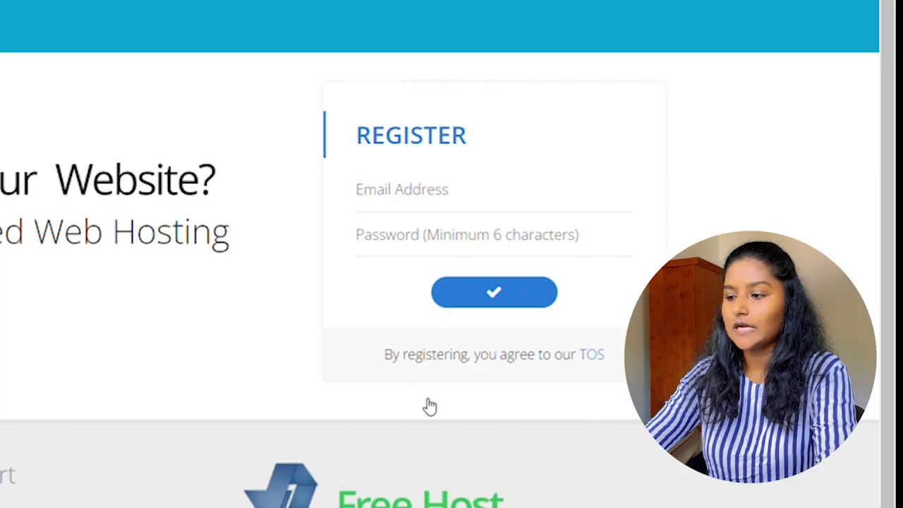
Step: Fill in the e-mail address and password on the registration form and submit it
{"action": "key", "text": "Return"}
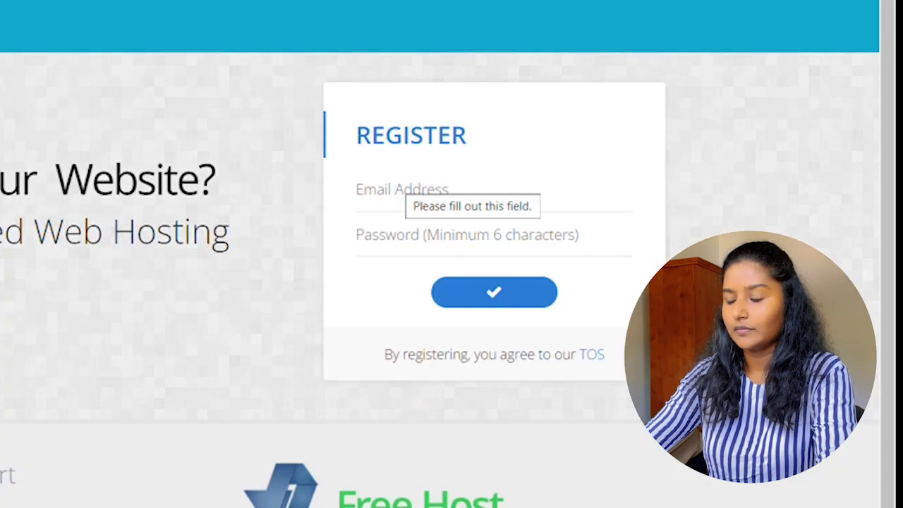
{"action": "left_click", "coordinate": [402, 189]}
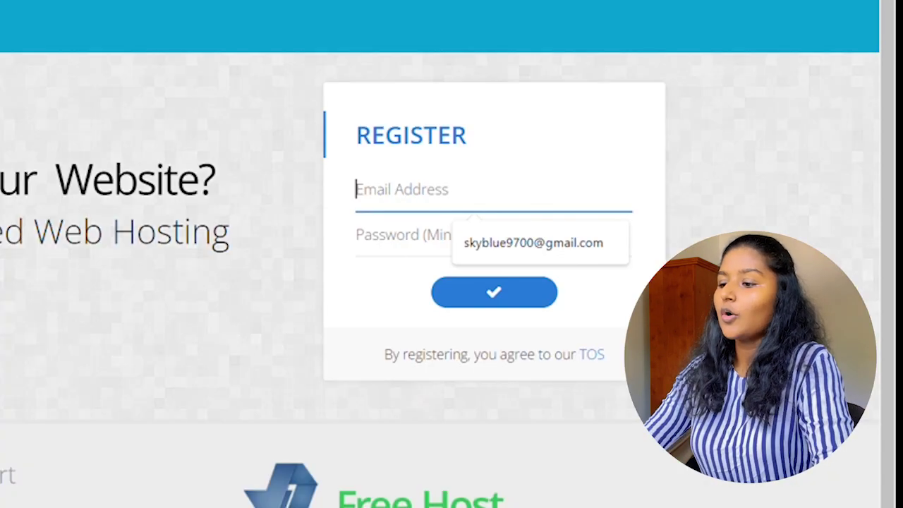
{"action": "left_click", "coordinate": [475, 248]}
{"action": "key", "text": "Tab"}
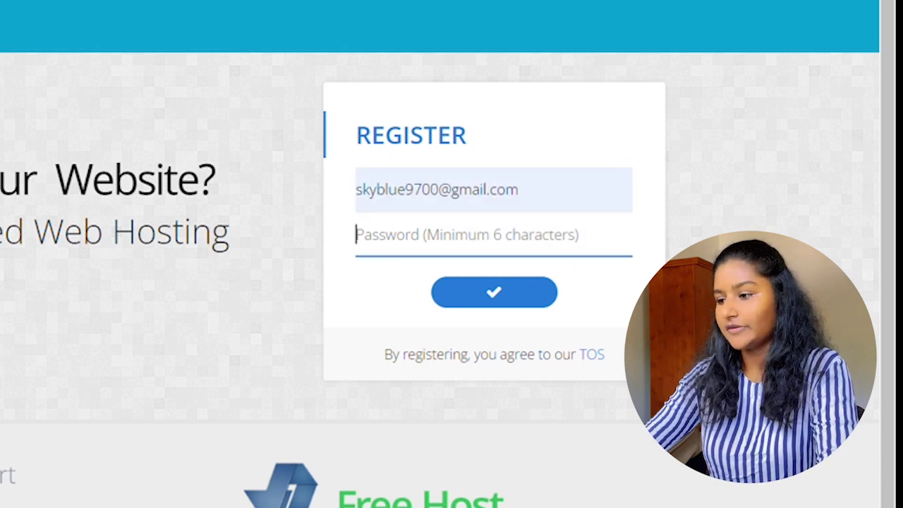
{"action": "type", "text": "s"}
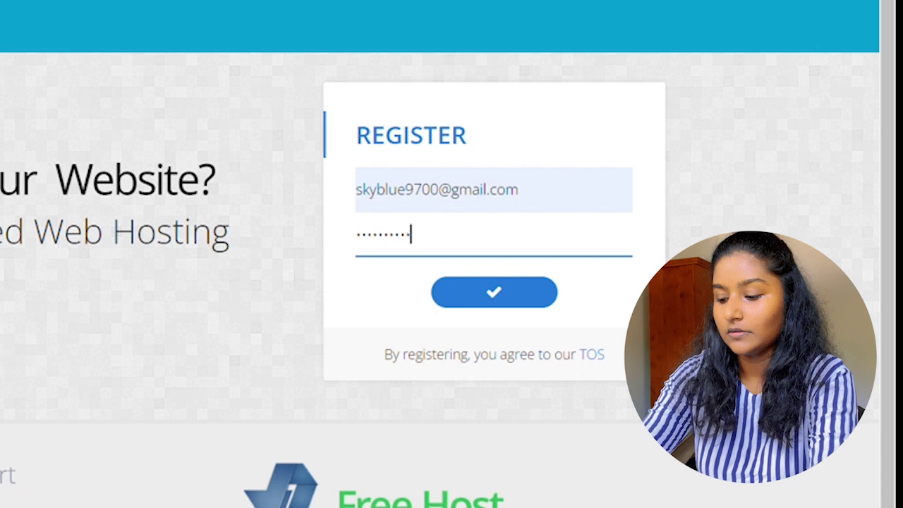
{"action": "left_click", "coordinate": [488, 302]}
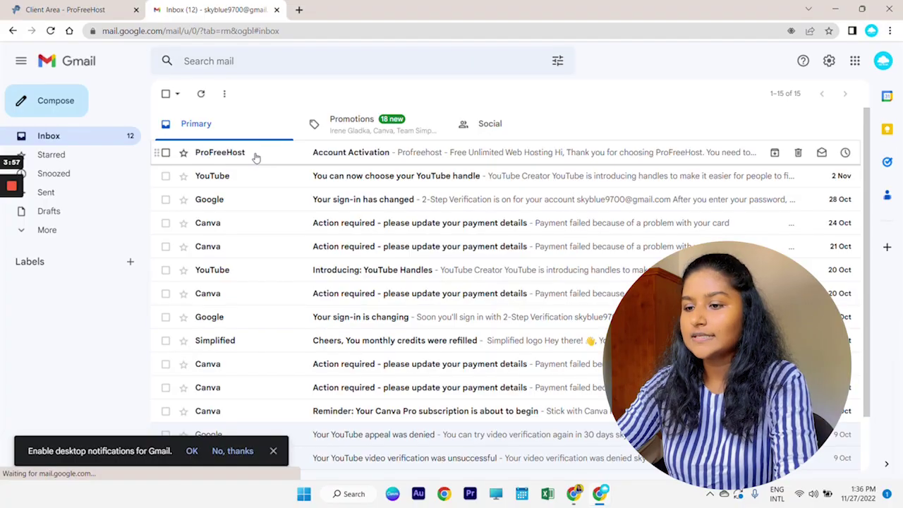
Step: Open the ProFreeHost Account Activation e-mail and use its Activate Account button
{"action": "left_click", "coordinate": [354, 153]}
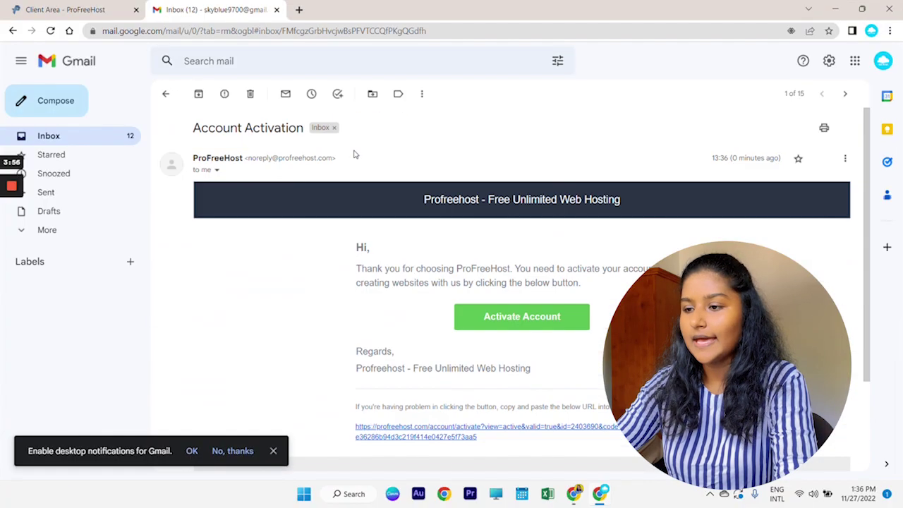
{"action": "left_click", "coordinate": [503, 317]}
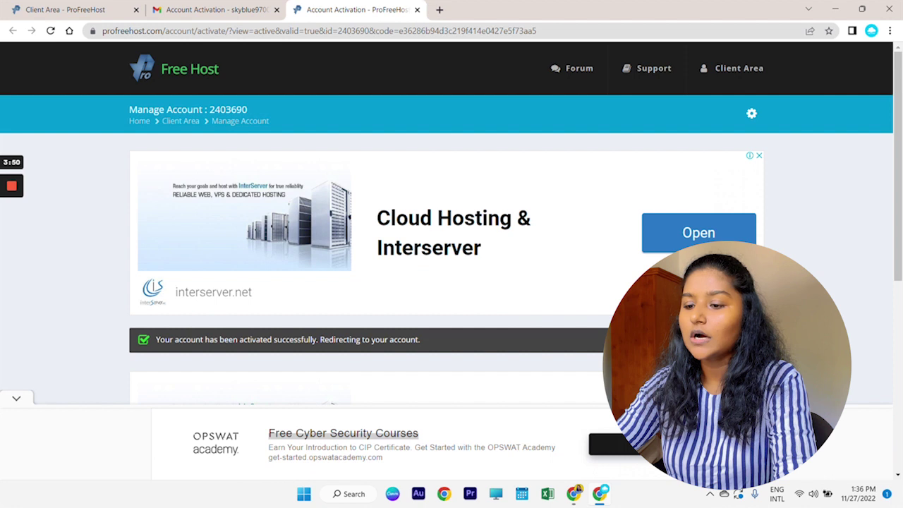
{"action": "scroll", "coordinate": [352, 342], "scroll_direction": "down", "scroll_amount": 3}
{"action": "scroll", "coordinate": [348, 347], "scroll_direction": "down", "scroll_amount": 1}
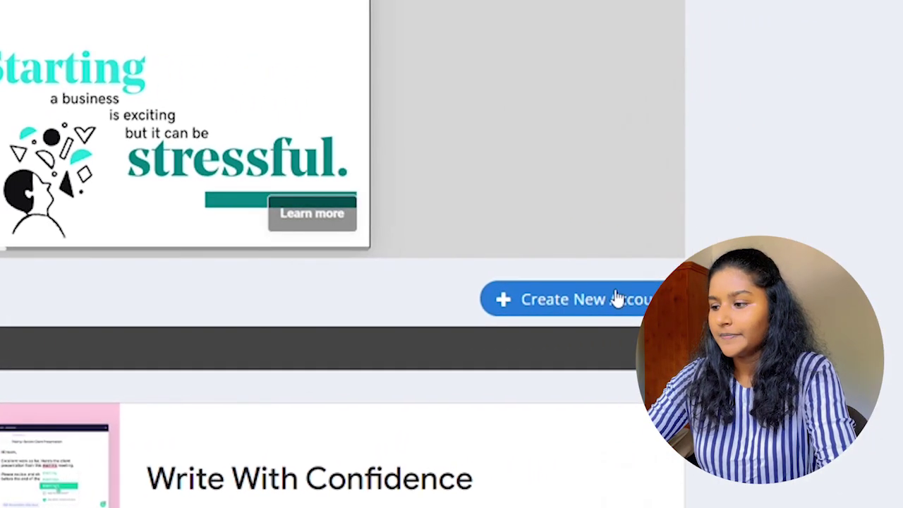
Step: Add a new website named pramoblogs on the unaux.com domain, creating pramoblogs.unaux.com
{"action": "left_click", "coordinate": [702, 297]}
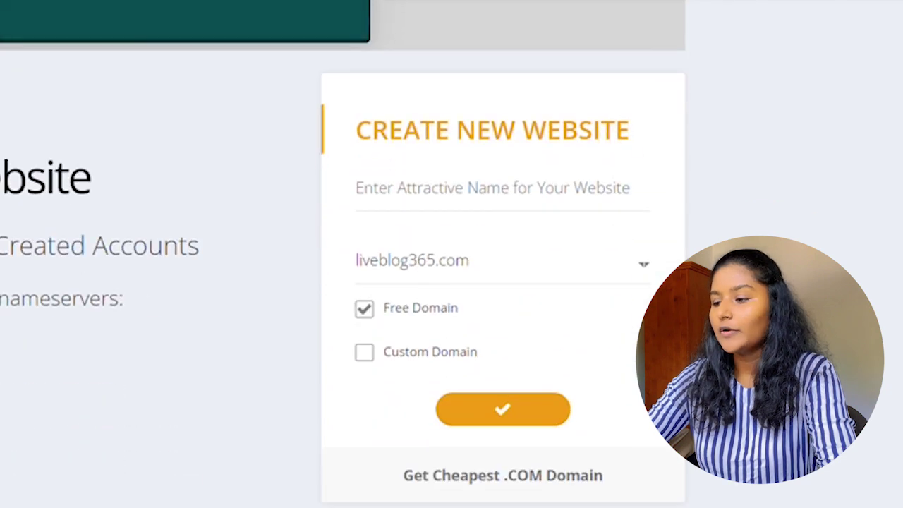
{"action": "left_click", "coordinate": [424, 189]}
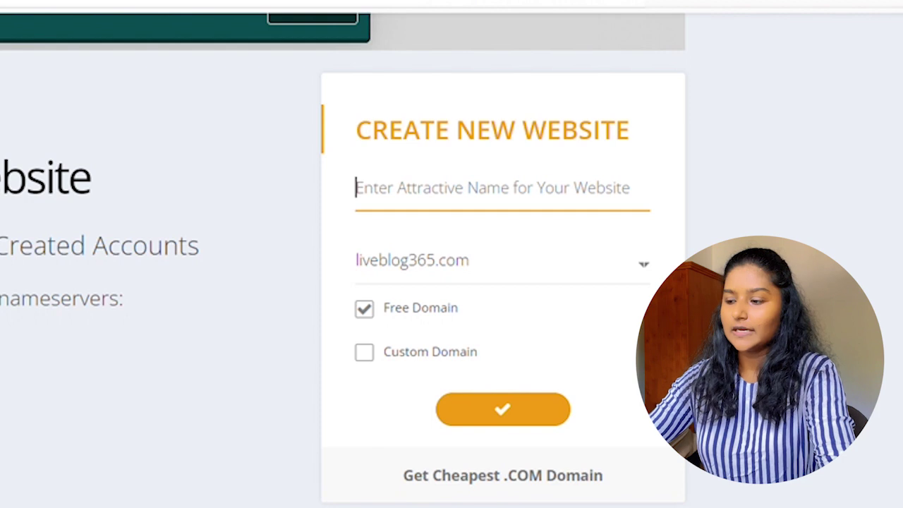
{"action": "type", "text": "pr"}
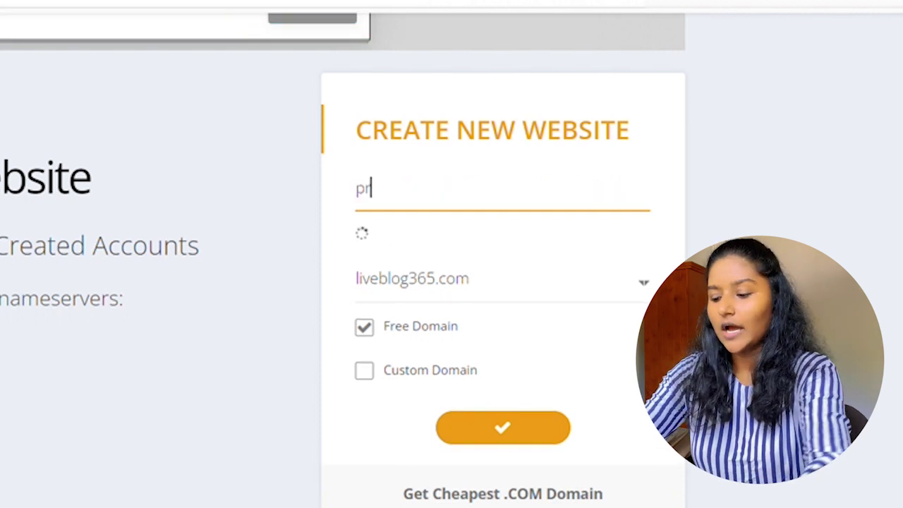
{"action": "type", "text": "amoblogs"}
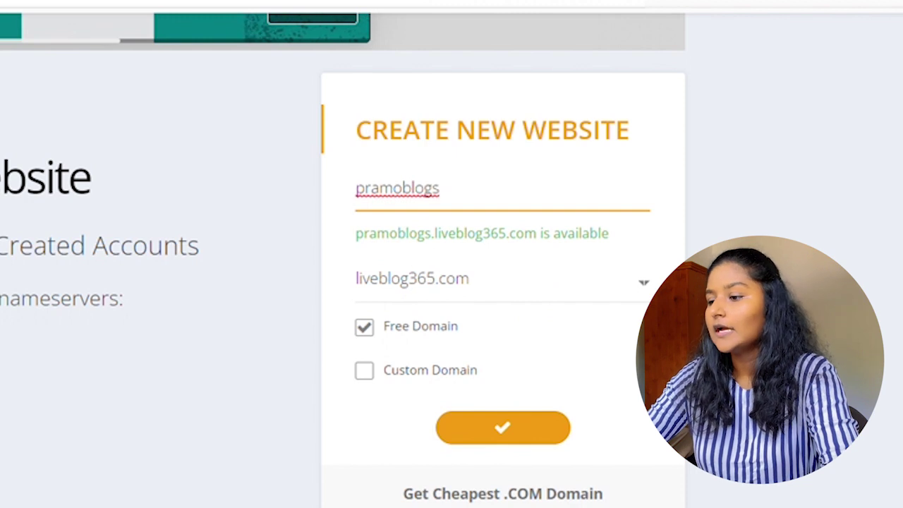
{"action": "left_click", "coordinate": [644, 287]}
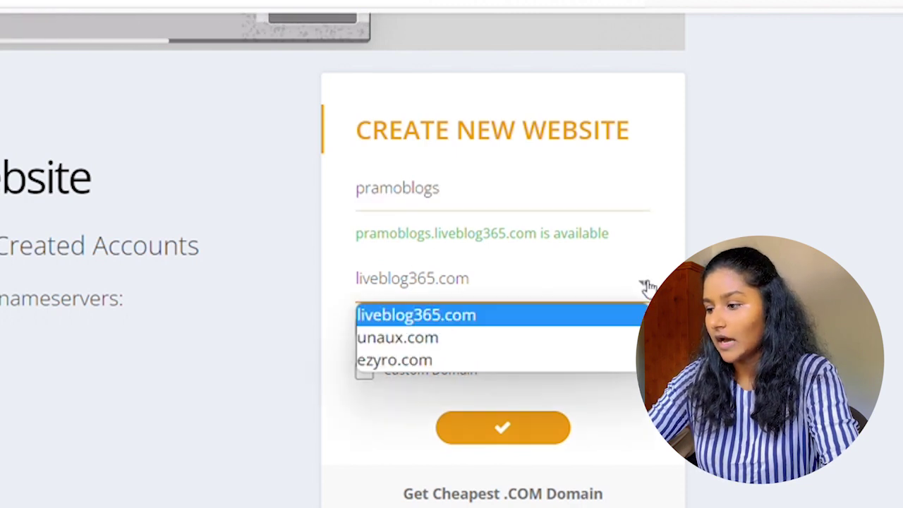
{"action": "left_click", "coordinate": [416, 340]}
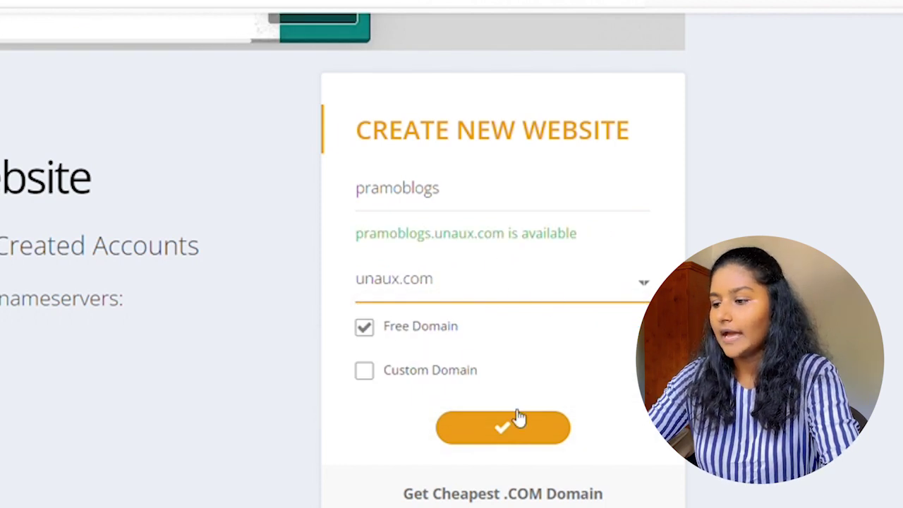
{"action": "scroll", "coordinate": [518, 417], "scroll_direction": "down", "scroll_amount": 3}
{"action": "left_click", "coordinate": [502, 326]}
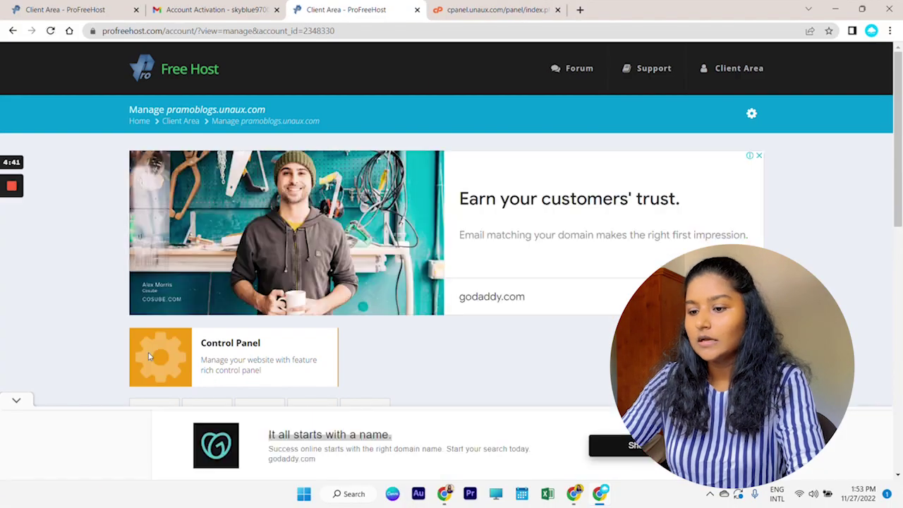
Step: Open the pramoblogs.unaux.com control panel and scroll down to its Software section
{"action": "left_click", "coordinate": [168, 346]}
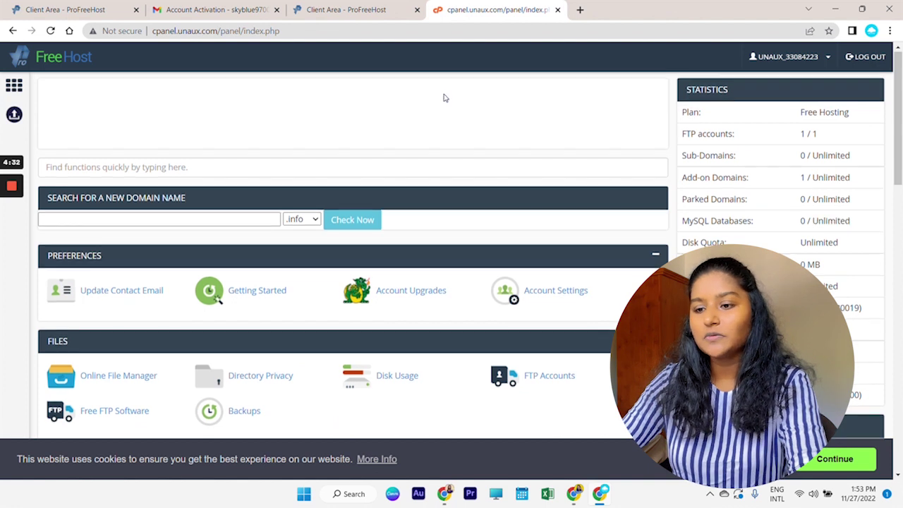
{"action": "scroll", "coordinate": [443, 97], "scroll_direction": "down", "scroll_amount": 3}
{"action": "scroll", "coordinate": [444, 97], "scroll_direction": "down", "scroll_amount": 3}
{"action": "scroll", "coordinate": [444, 97], "scroll_direction": "down", "scroll_amount": 3}
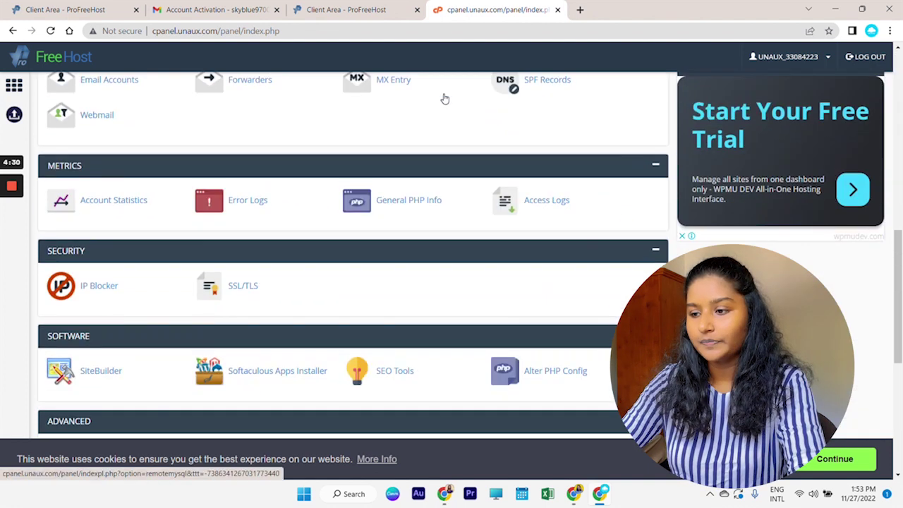
{"action": "scroll", "coordinate": [444, 97], "scroll_direction": "down", "scroll_amount": 1}
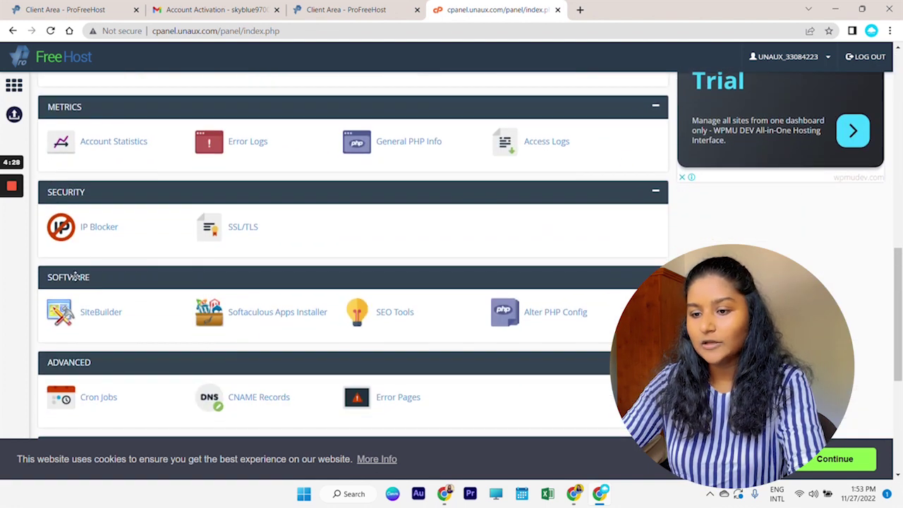
Step: Start the Softaculous WordPress install with a custom admin username and password
{"action": "left_click", "coordinate": [283, 317]}
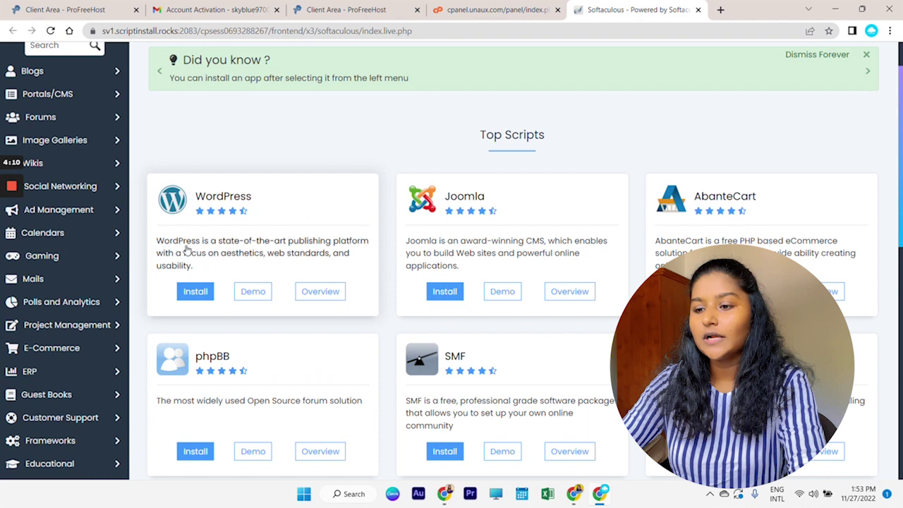
{"action": "left_click", "coordinate": [195, 295]}
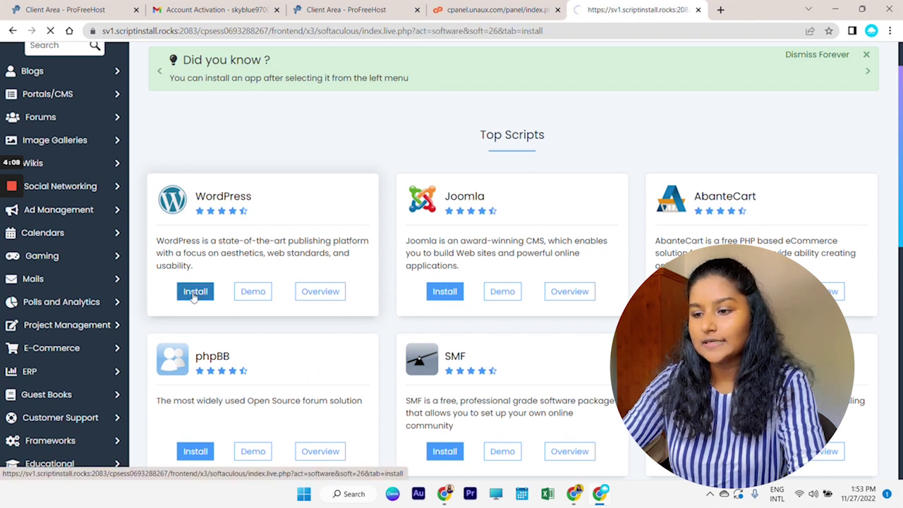
{"action": "scroll", "coordinate": [280, 289], "scroll_direction": "down", "scroll_amount": 2}
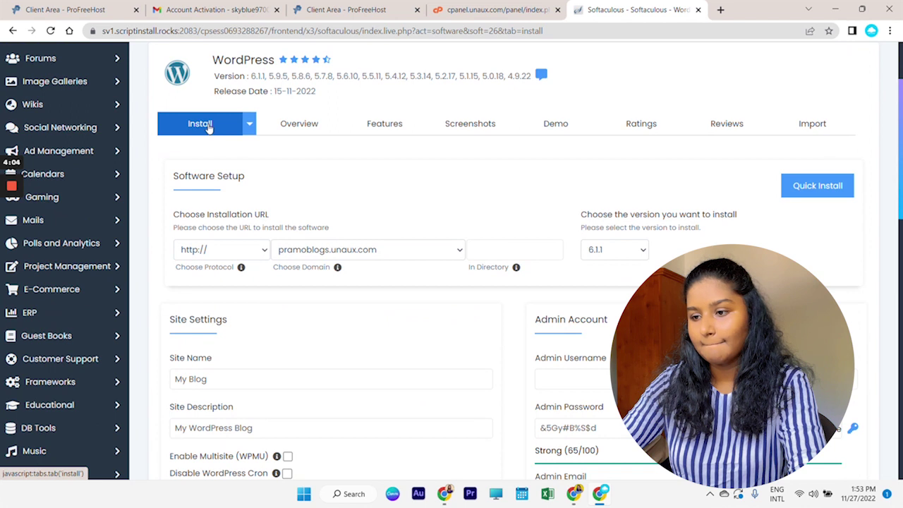
{"action": "scroll", "coordinate": [208, 126], "scroll_direction": "down", "scroll_amount": 3}
{"action": "left_click", "coordinate": [282, 199]}
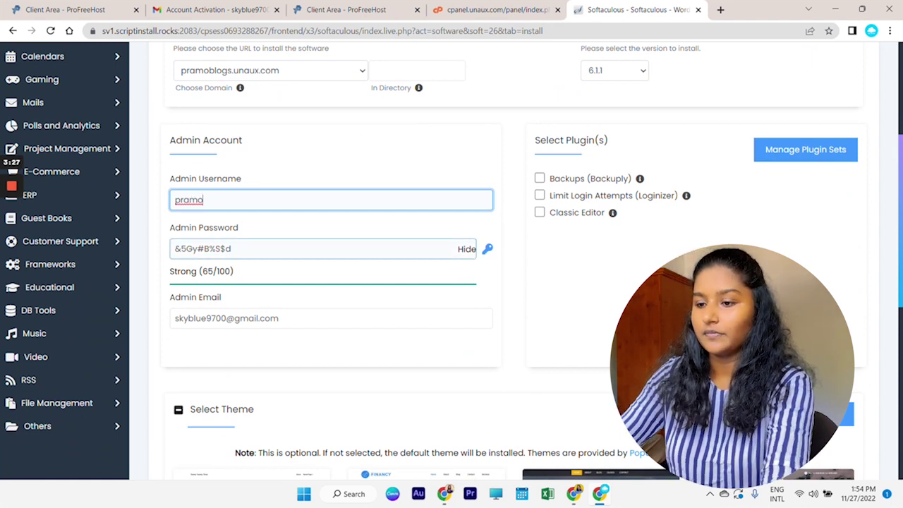
{"action": "key", "text": "Tab"}
{"action": "key", "text": "BackSpace"}
{"action": "key", "text": "BackSpace"}
{"action": "key", "text": "BackSpace"}
{"action": "key", "text": "BackSpace"}
{"action": "key", "text": "BackSpace"}
{"action": "key", "text": "BackSpace"}
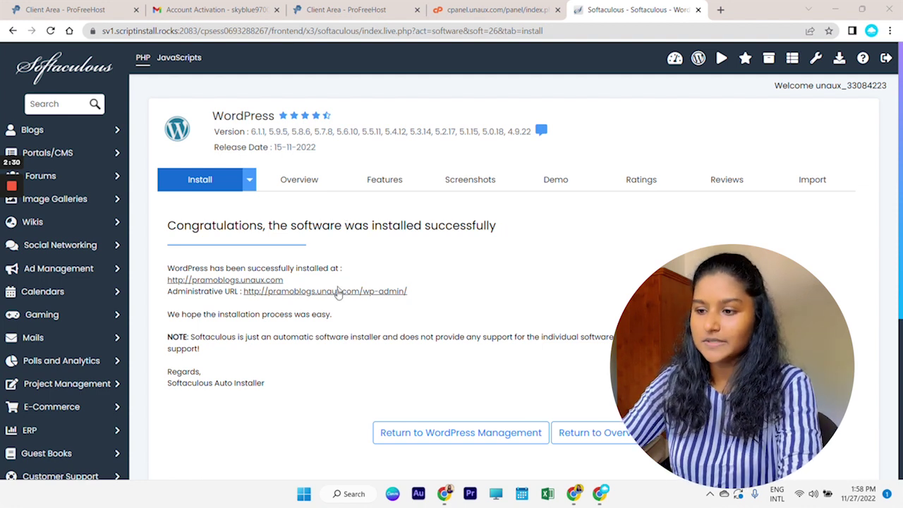
Step: Open the installed pramoblogs.unaux.com homepage from the Softaculous success page
{"action": "left_click", "coordinate": [252, 281]}
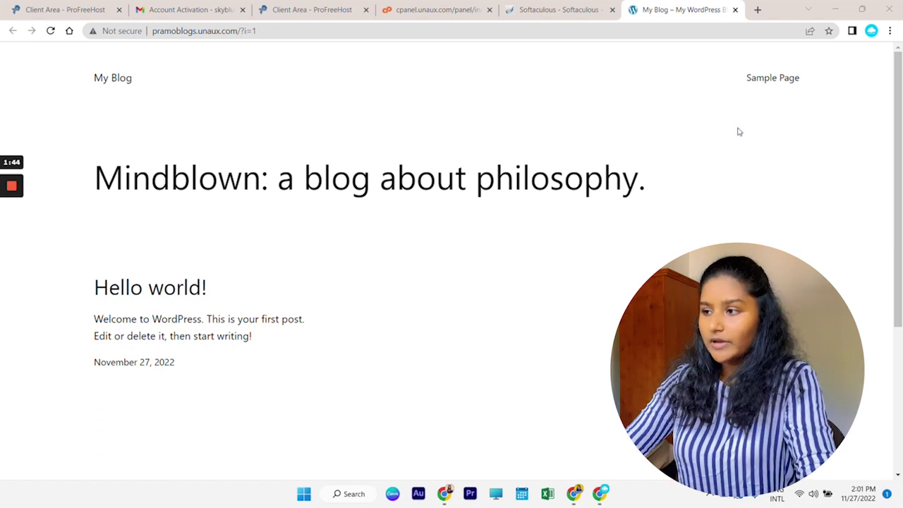
Step: Go to pramoblogs.unaux.com/wp-admin and log in with the admin username and password
{"action": "left_click", "coordinate": [205, 31]}
{"action": "left_click", "coordinate": [257, 30]}
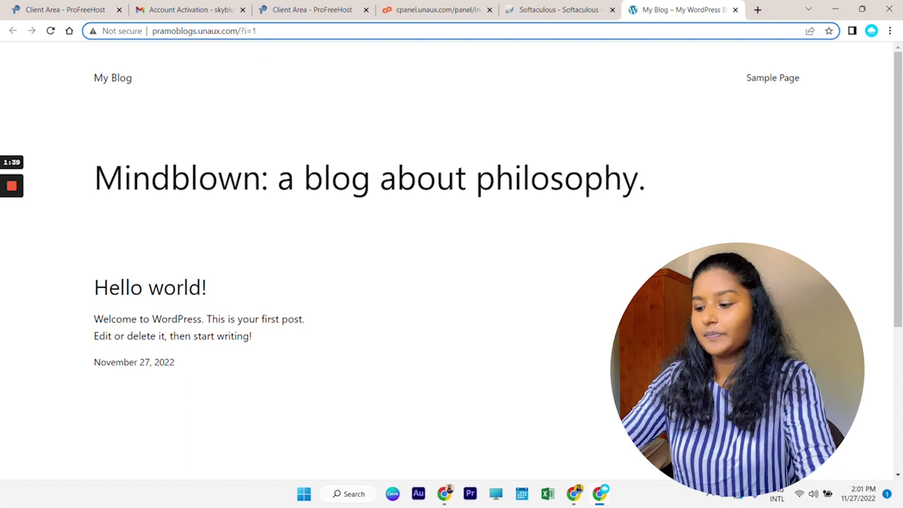
{"action": "key", "text": "BackSpace"}
{"action": "key", "text": "BackSpace"}
{"action": "key", "text": "BackSpace"}
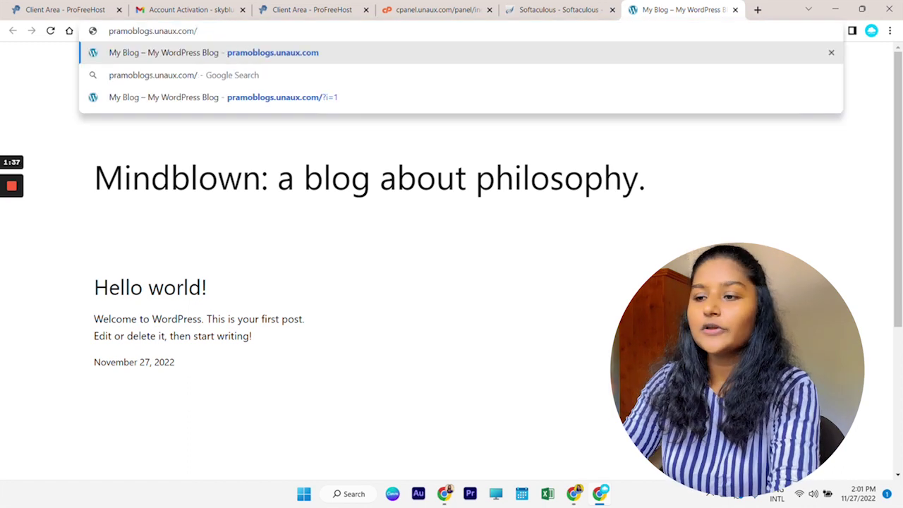
{"action": "type", "text": "wp-admin"}
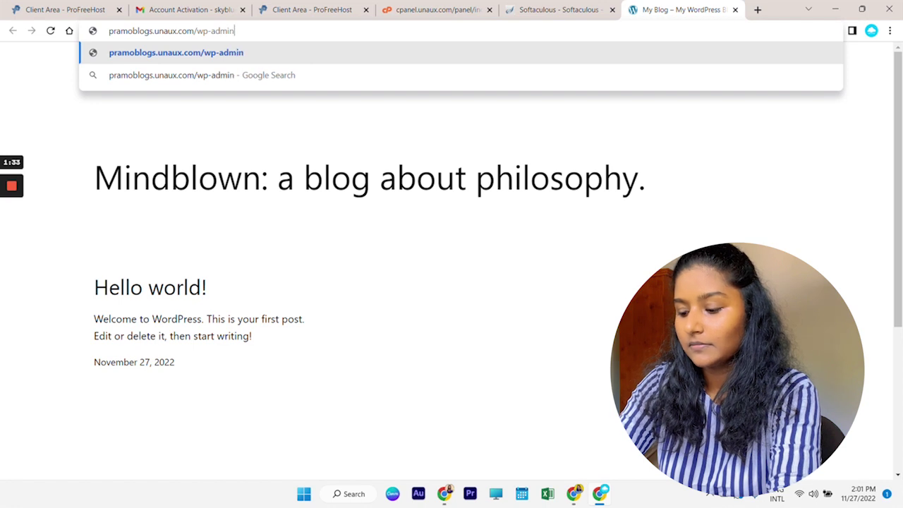
{"action": "key", "text": "Return"}
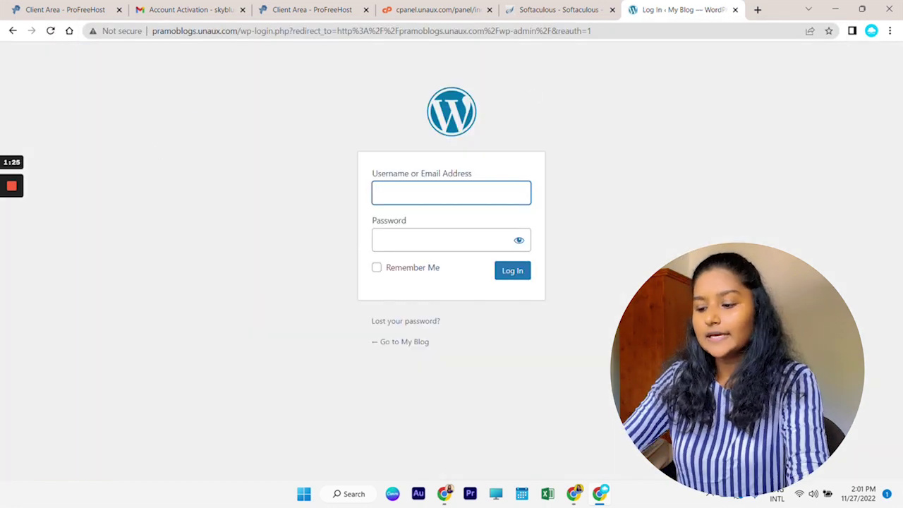
{"action": "left_click", "coordinate": [384, 232]}
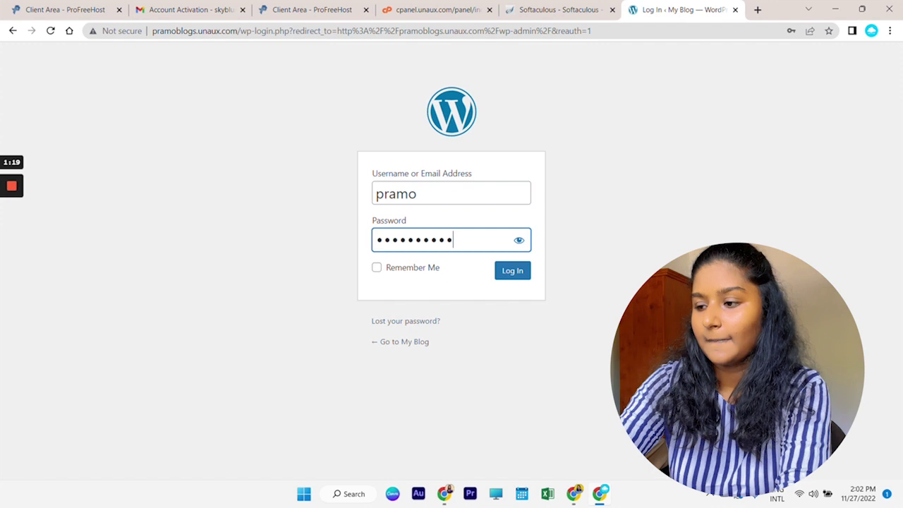
{"action": "left_click", "coordinate": [512, 274]}
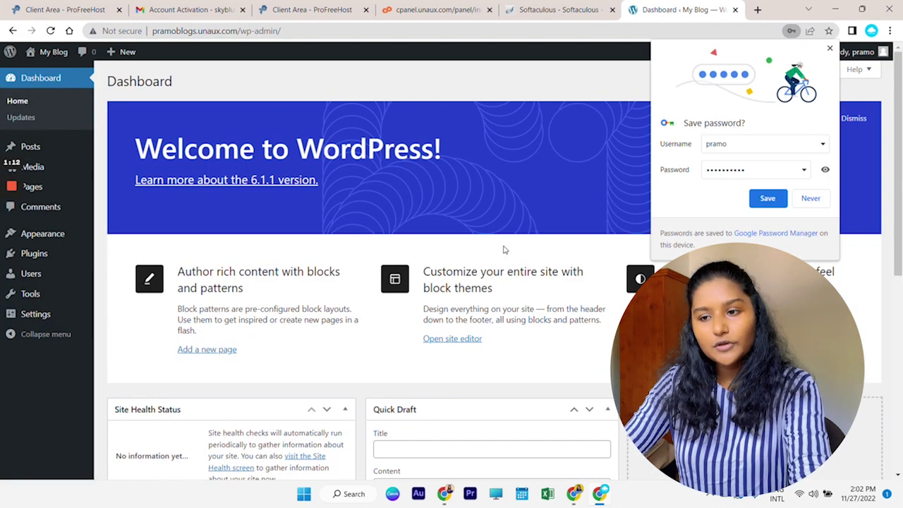
Step: Decline Chrome's offer to save the password and go to Appearance > Themes
{"action": "left_click", "coordinate": [811, 201]}
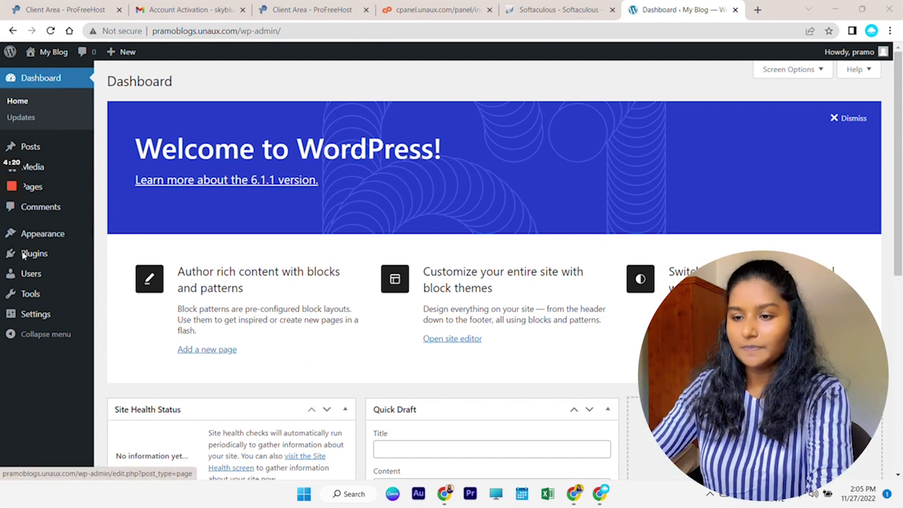
{"action": "mouse_move", "coordinate": [43, 238]}
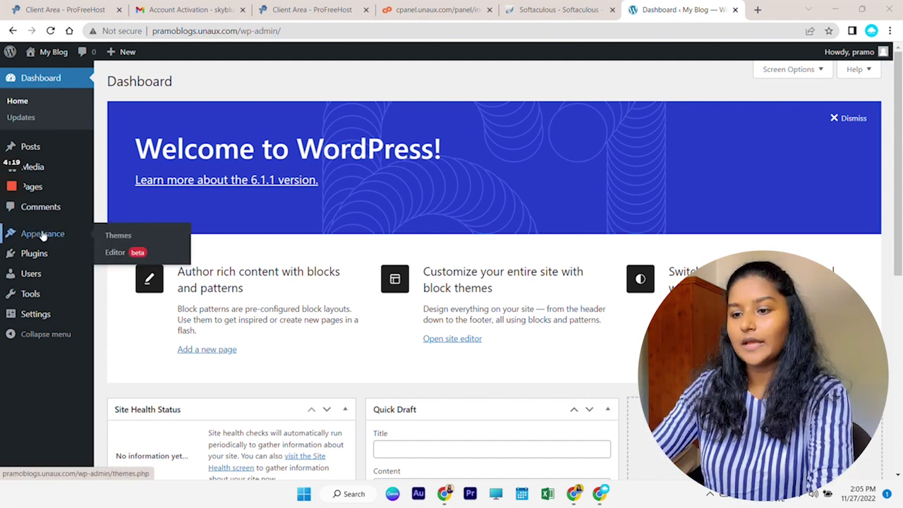
{"action": "left_click", "coordinate": [139, 236]}
Step: Find, install and activate the Astra theme, then launch its Starter Templates setup
{"action": "scroll", "coordinate": [249, 355], "scroll_direction": "down", "scroll_amount": 1}
{"action": "left_click", "coordinate": [246, 332]}
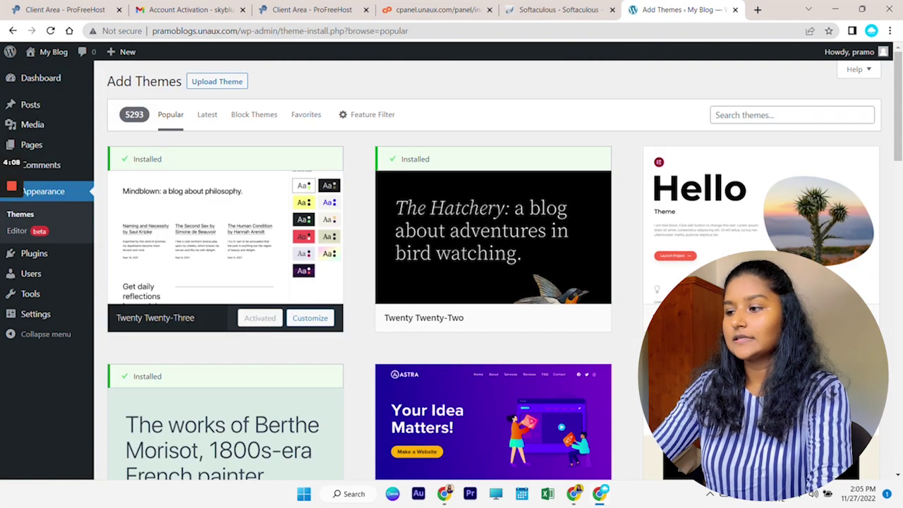
{"action": "type", "text": "astra"}
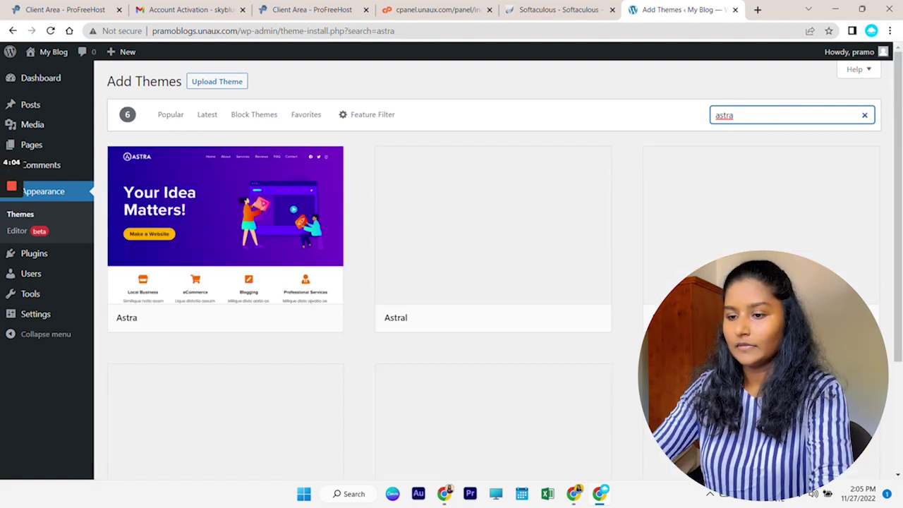
{"action": "mouse_move", "coordinate": [223, 210]}
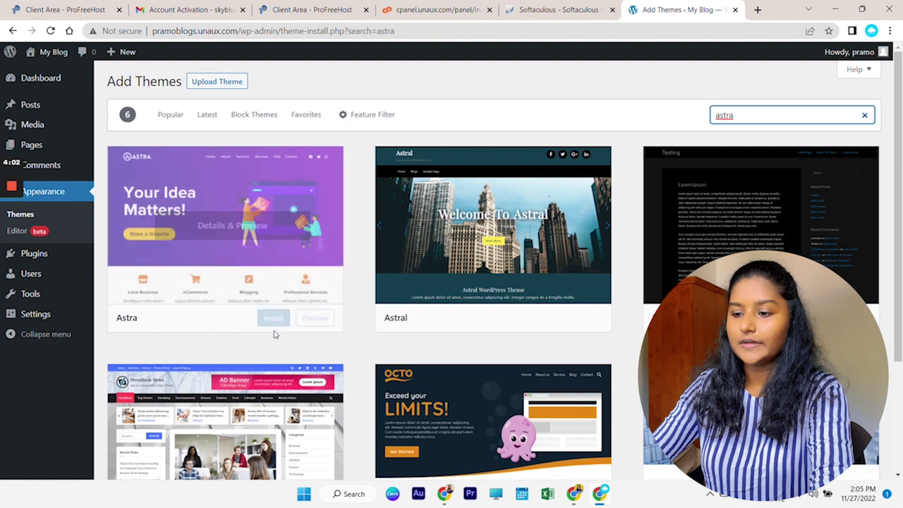
{"action": "left_click", "coordinate": [273, 319]}
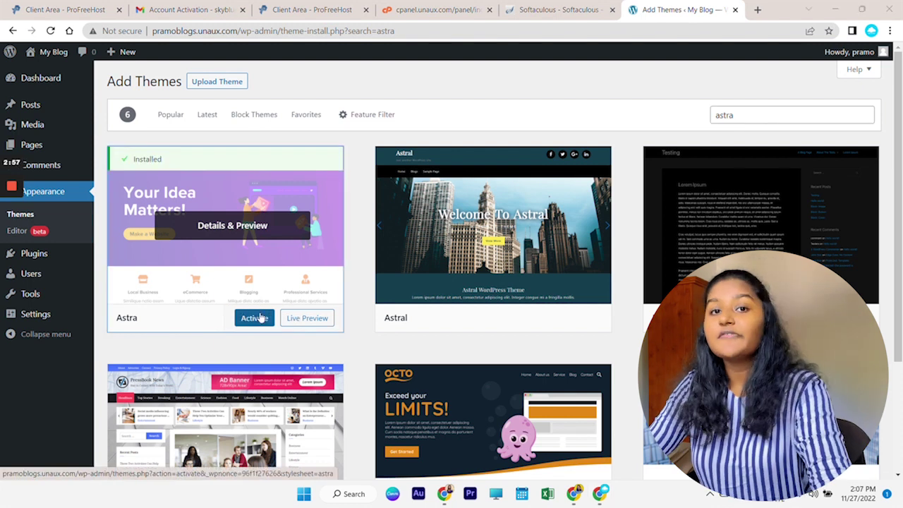
{"action": "left_click", "coordinate": [254, 318]}
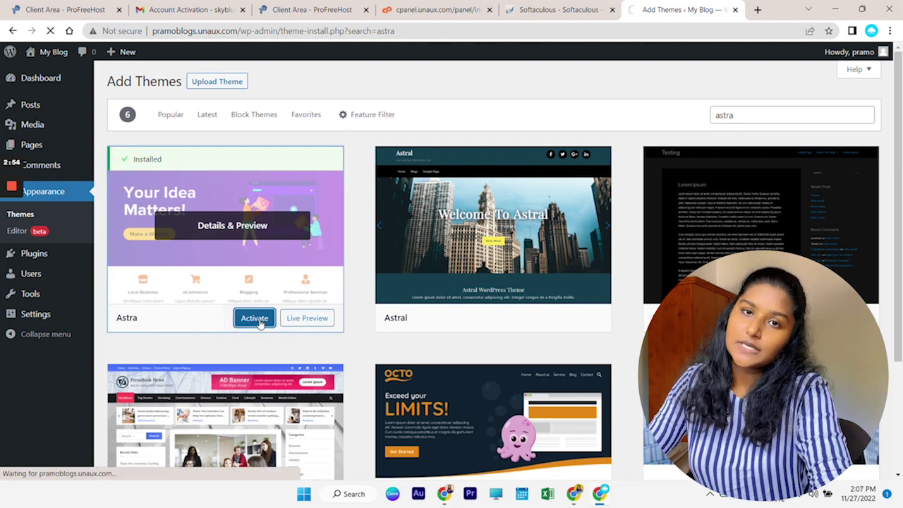
{"action": "left_click", "coordinate": [186, 157]}
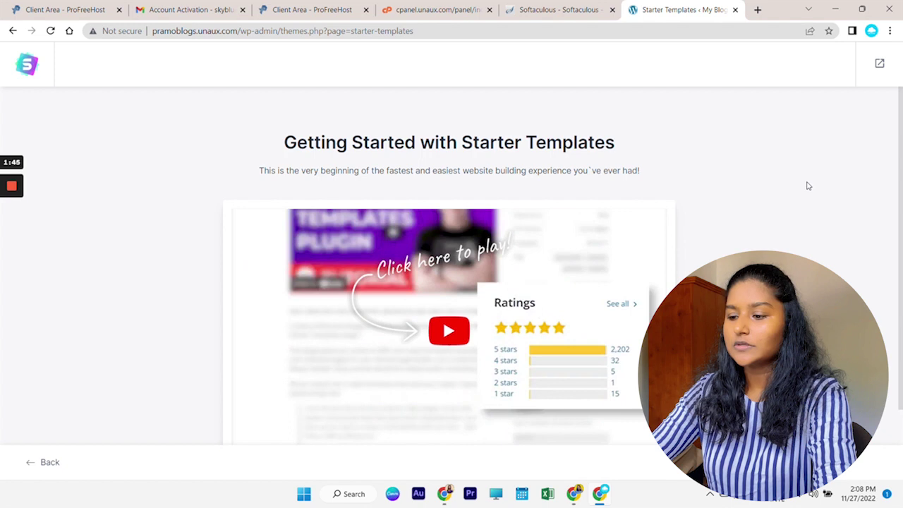
Step: Begin building with Starter Templates, pick Elementor as page builder, and browse the template gallery
{"action": "scroll", "coordinate": [804, 165], "scroll_direction": "down", "scroll_amount": 1}
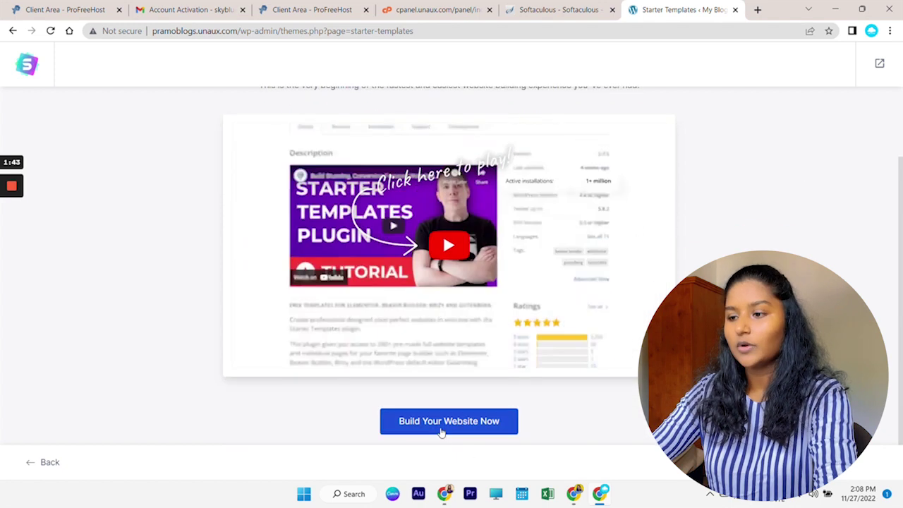
{"action": "left_click", "coordinate": [441, 430]}
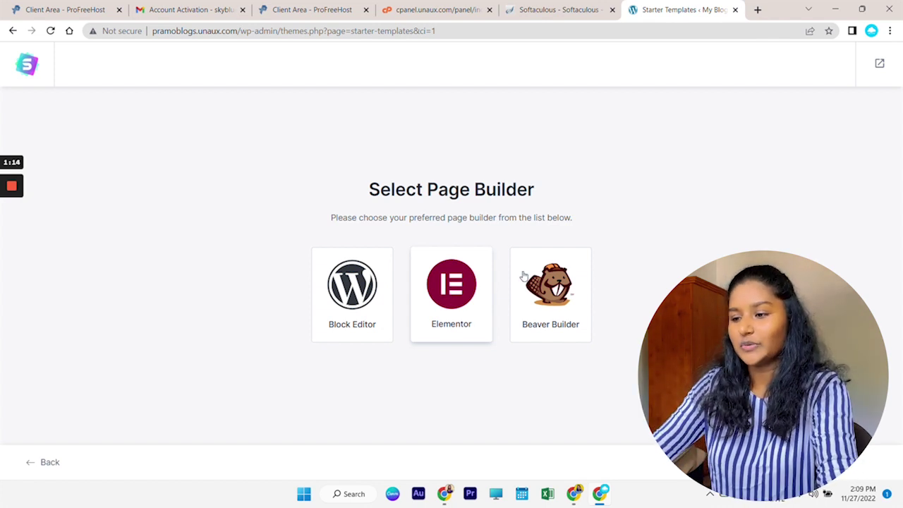
{"action": "left_click", "coordinate": [457, 293]}
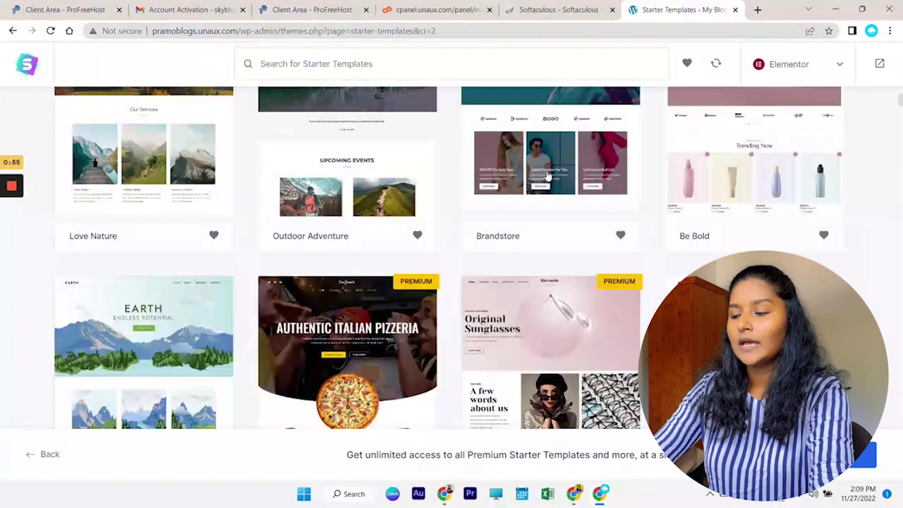
{"action": "scroll", "coordinate": [547, 175], "scroll_direction": "up", "scroll_amount": 5}
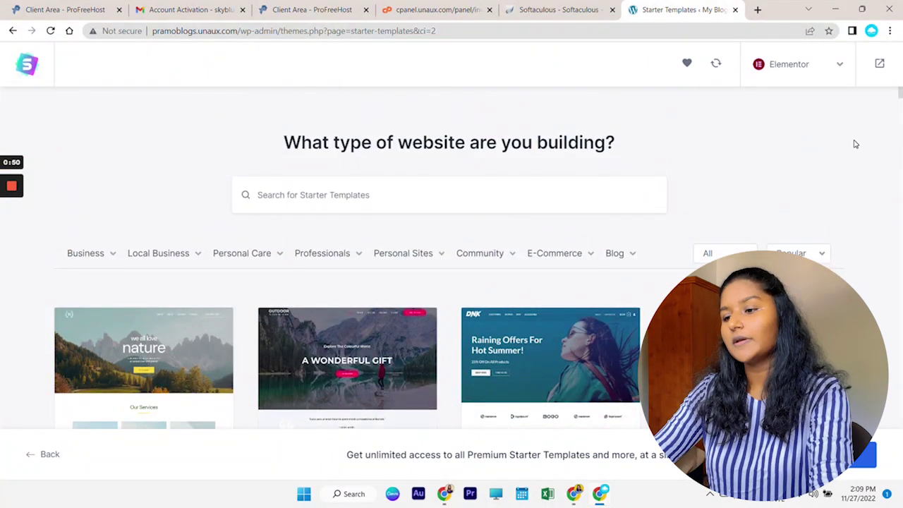
{"action": "scroll", "coordinate": [854, 144], "scroll_direction": "down", "scroll_amount": 4}
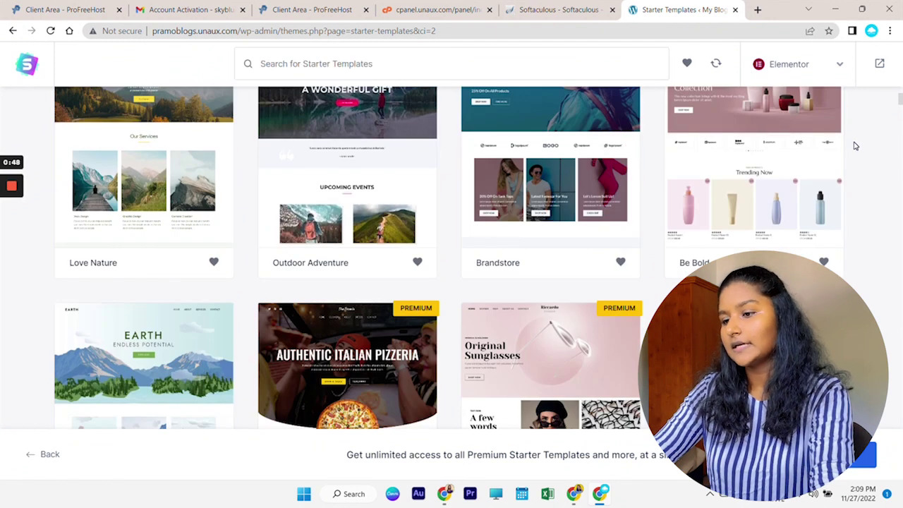
{"action": "scroll", "coordinate": [855, 150], "scroll_direction": "down", "scroll_amount": 3}
{"action": "scroll", "coordinate": [854, 157], "scroll_direction": "down", "scroll_amount": 2}
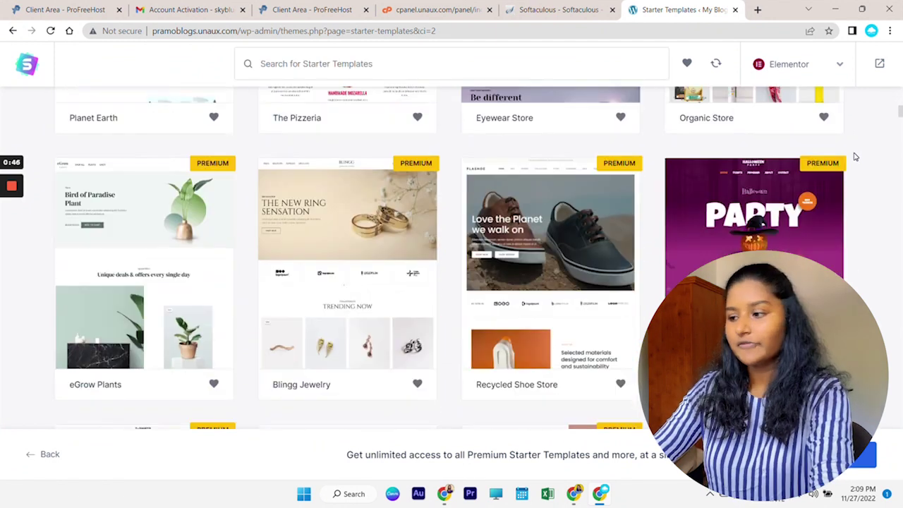
{"action": "scroll", "coordinate": [855, 157], "scroll_direction": "up", "scroll_amount": 3}
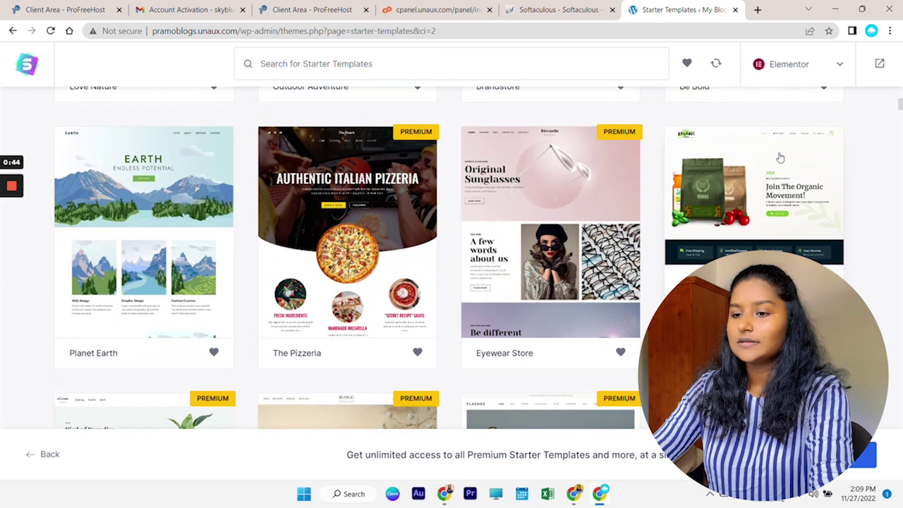
{"action": "scroll", "coordinate": [754, 153], "scroll_direction": "up", "scroll_amount": 3}
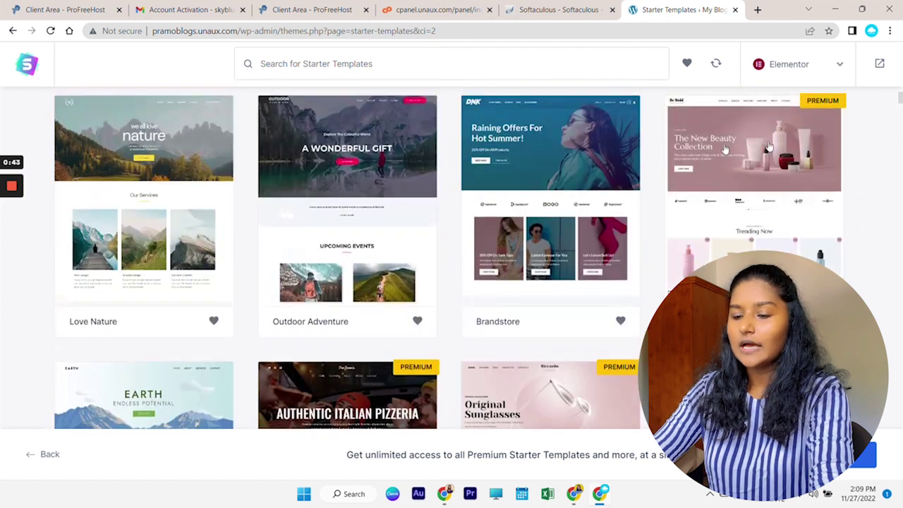
Step: Choose the Love Nature starter template and skip adding a logo
{"action": "left_click", "coordinate": [164, 179]}
{"action": "scroll", "coordinate": [737, 191], "scroll_direction": "down", "scroll_amount": 6}
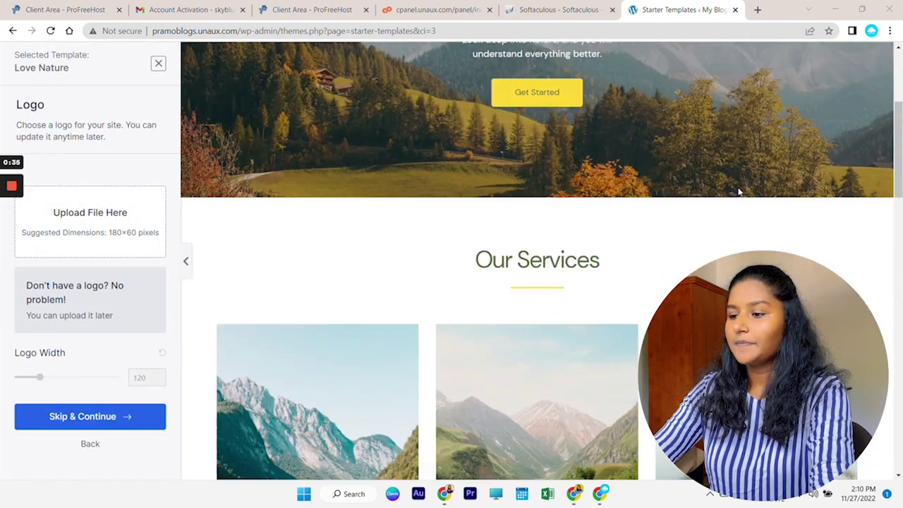
{"action": "scroll", "coordinate": [738, 191], "scroll_direction": "down", "scroll_amount": 8}
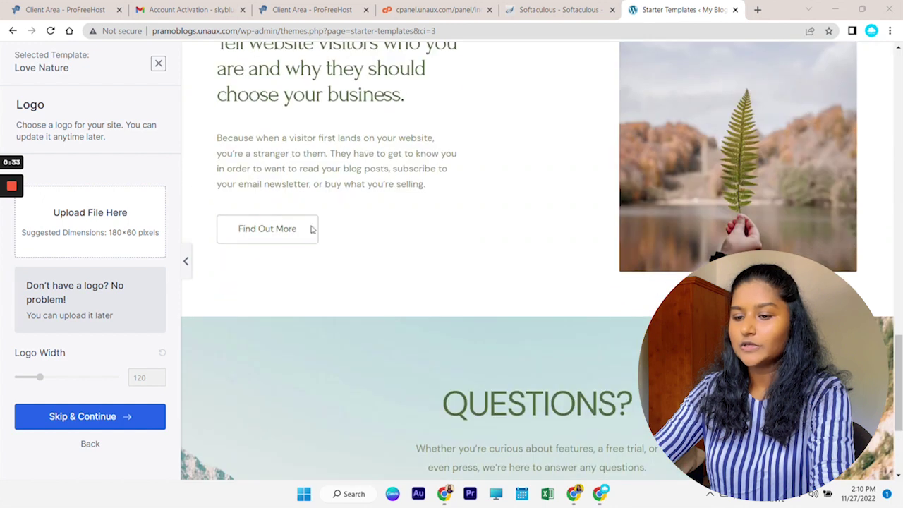
{"action": "left_click", "coordinate": [96, 417]}
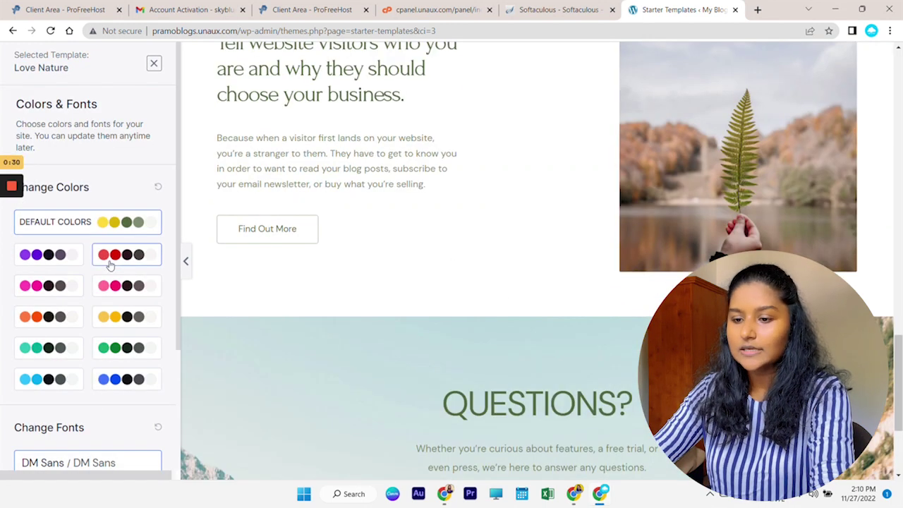
Step: Keep the default colours and fonts and submit the form to build the website
{"action": "scroll", "coordinate": [103, 268], "scroll_direction": "down", "scroll_amount": 3}
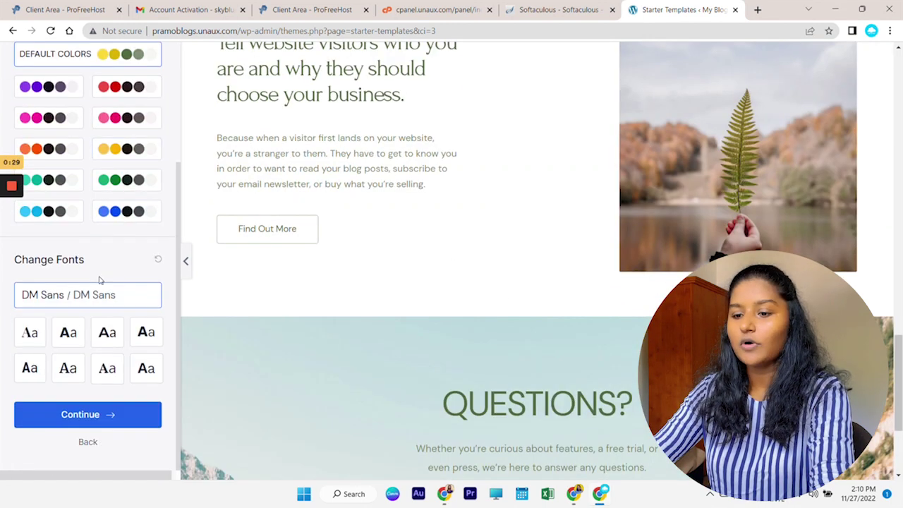
{"action": "left_click", "coordinate": [79, 416]}
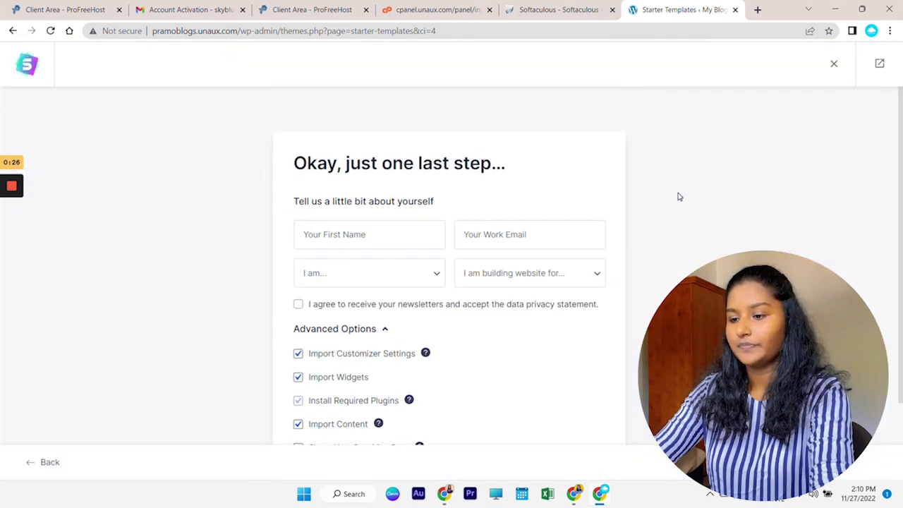
{"action": "scroll", "coordinate": [677, 197], "scroll_direction": "down", "scroll_amount": 2}
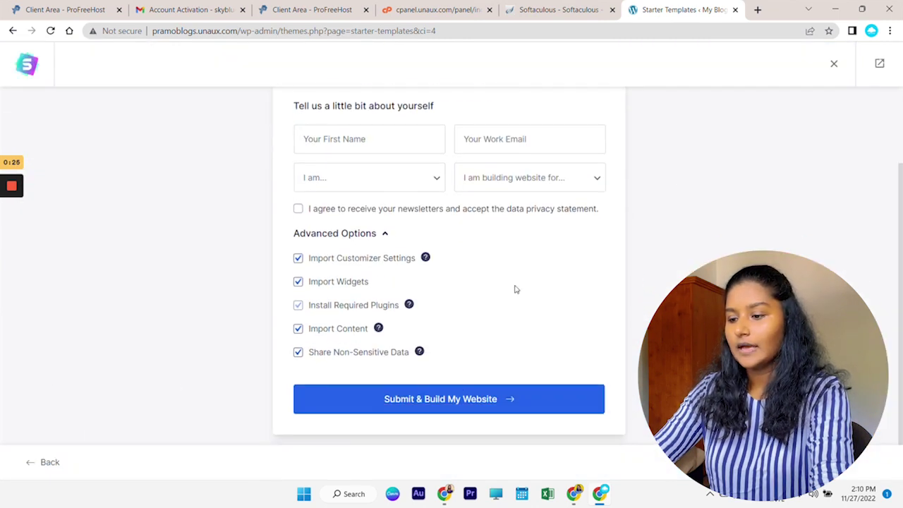
{"action": "left_click", "coordinate": [435, 400]}
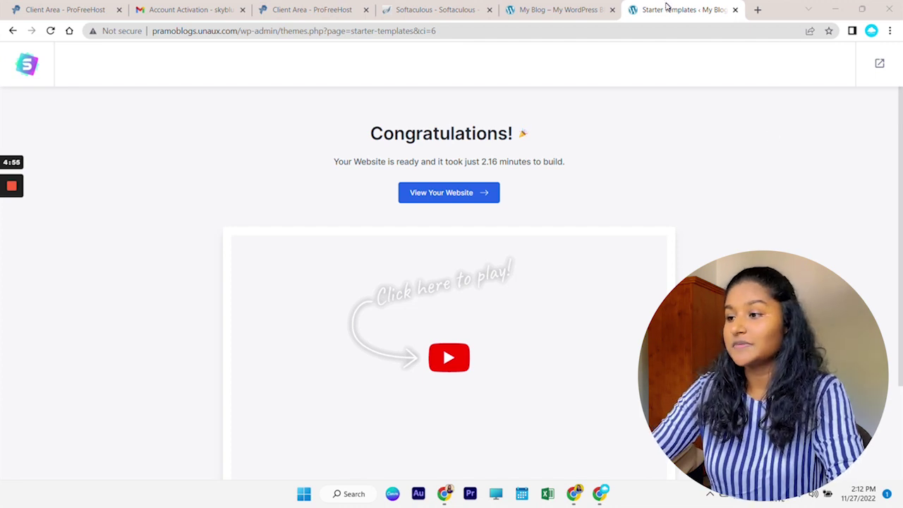
Step: Reload the My Blog tab and scroll through the new Love Nature homepage
{"action": "left_click", "coordinate": [564, 9]}
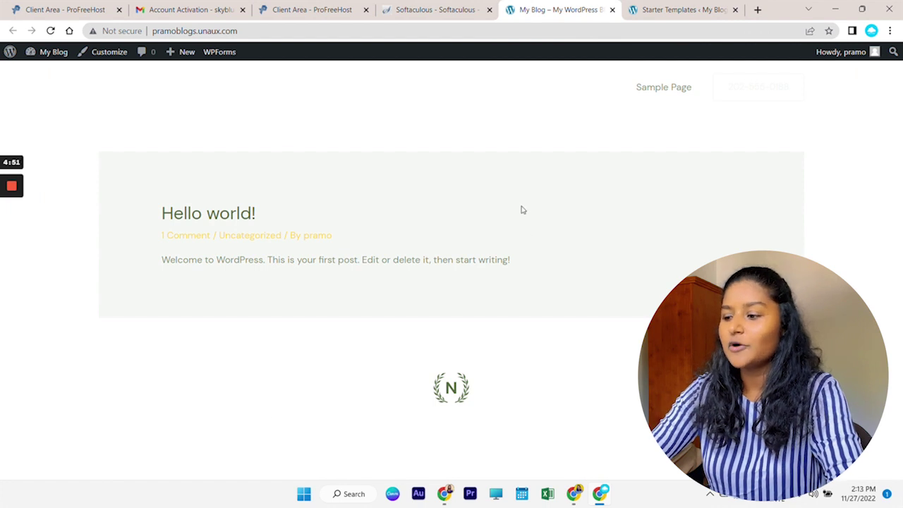
{"action": "left_click", "coordinate": [51, 31]}
{"action": "scroll", "coordinate": [876, 134], "scroll_direction": "down", "scroll_amount": 15}
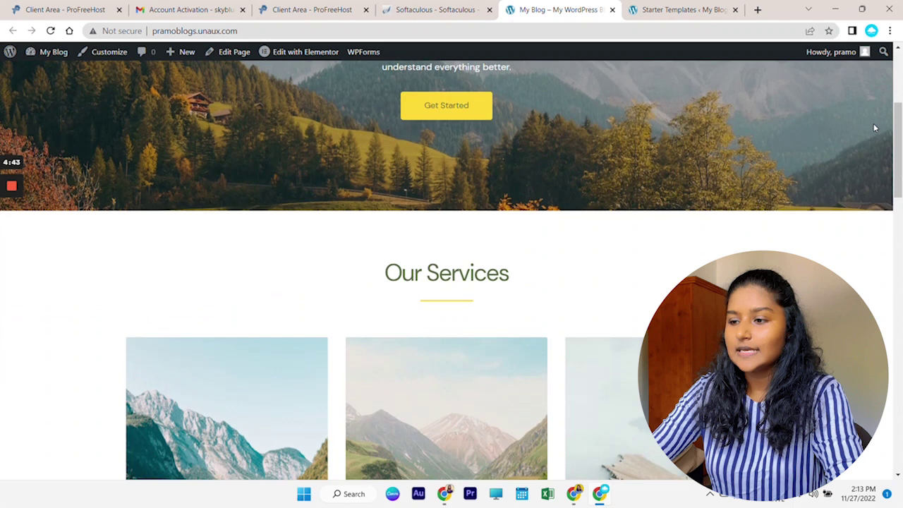
{"action": "scroll", "coordinate": [876, 134], "scroll_direction": "down", "scroll_amount": 3}
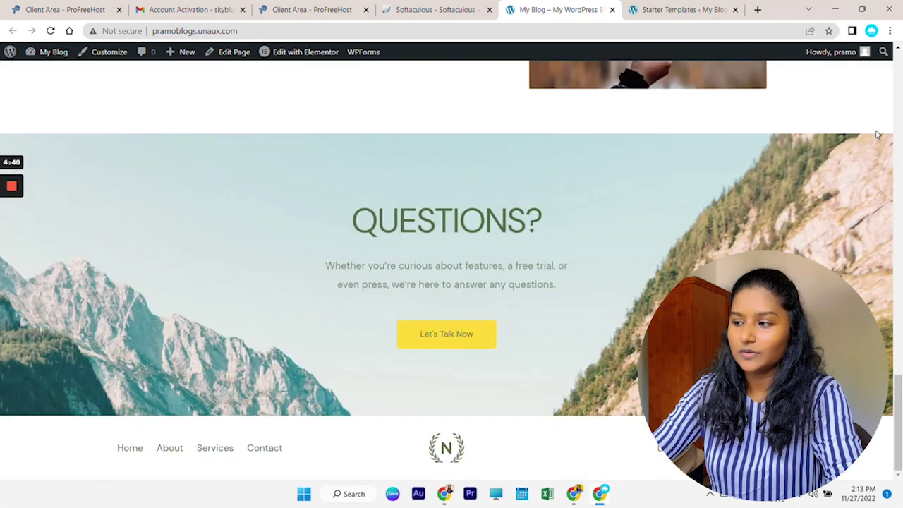
{"action": "scroll", "coordinate": [876, 134], "scroll_direction": "up", "scroll_amount": 18}
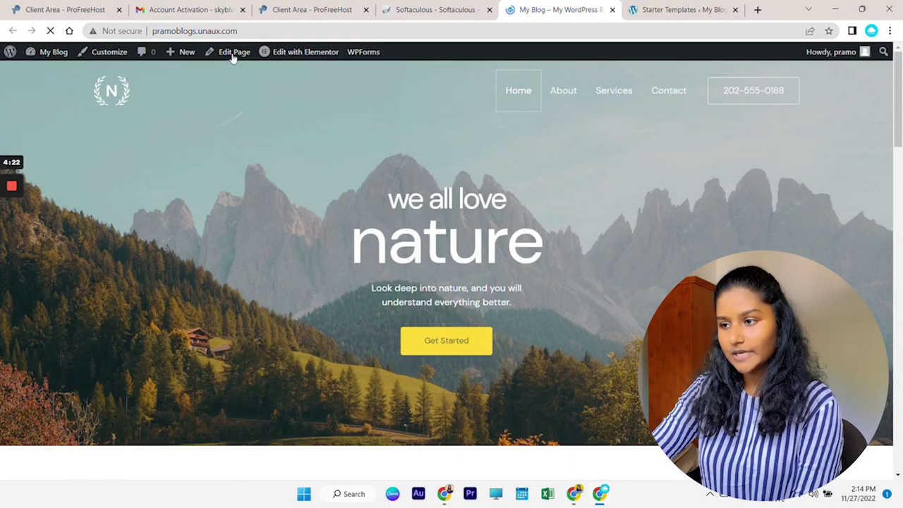
Step: Open the homepage in the Elementor editor
{"action": "left_click", "coordinate": [273, 57]}
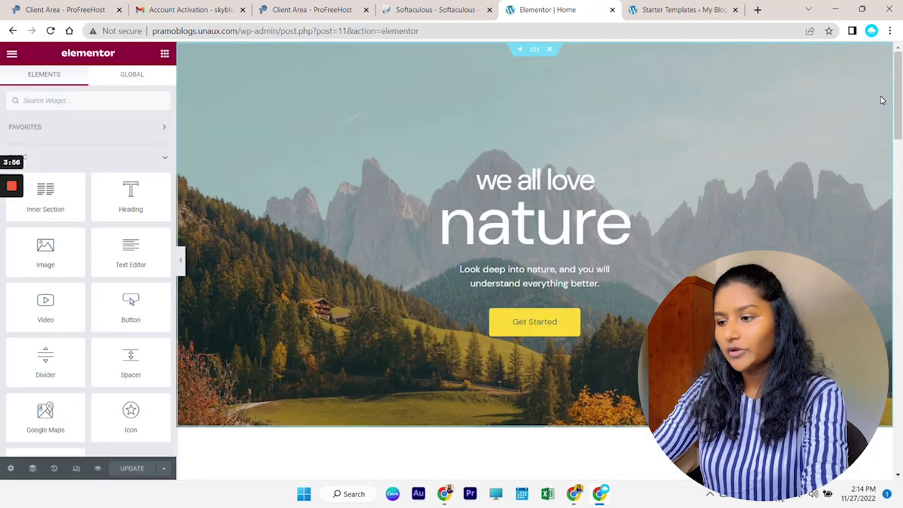
{"action": "scroll", "coordinate": [667, 120], "scroll_direction": "down", "scroll_amount": 5}
{"action": "scroll", "coordinate": [667, 129], "scroll_direction": "down", "scroll_amount": 3}
{"action": "scroll", "coordinate": [667, 129], "scroll_direction": "up", "scroll_amount": 8}
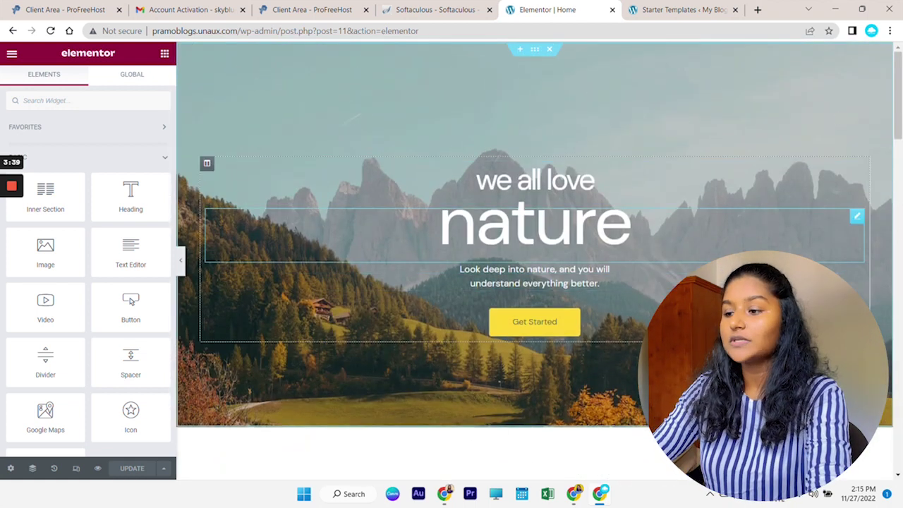
Step: Replace 'nature' in the hero heading with 'Social Media Marketing'
{"action": "left_click_drag", "start_coordinate": [597, 224], "coordinate": [433, 224]}
{"action": "double_click", "coordinate": [439, 224]}
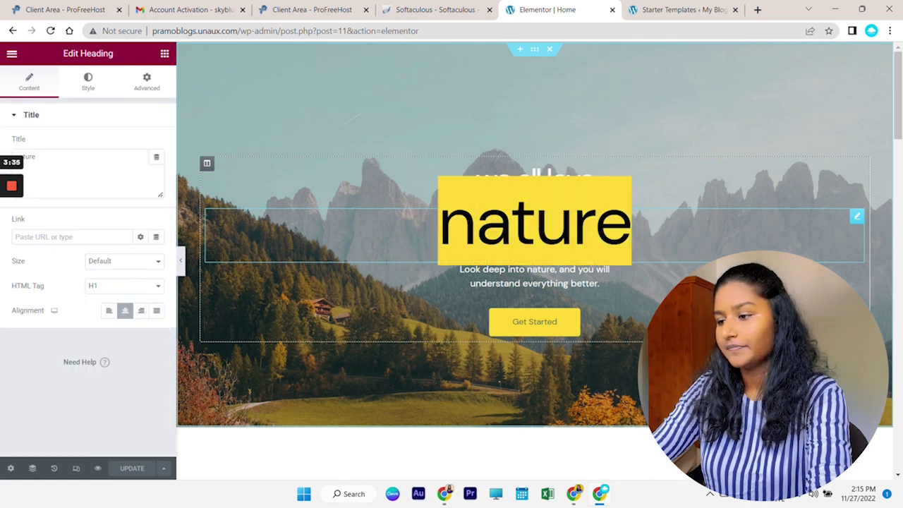
{"action": "type", "text": "S"}
{"action": "key", "text": "Caps_Lock"}
{"action": "type", "text": "ocial"}
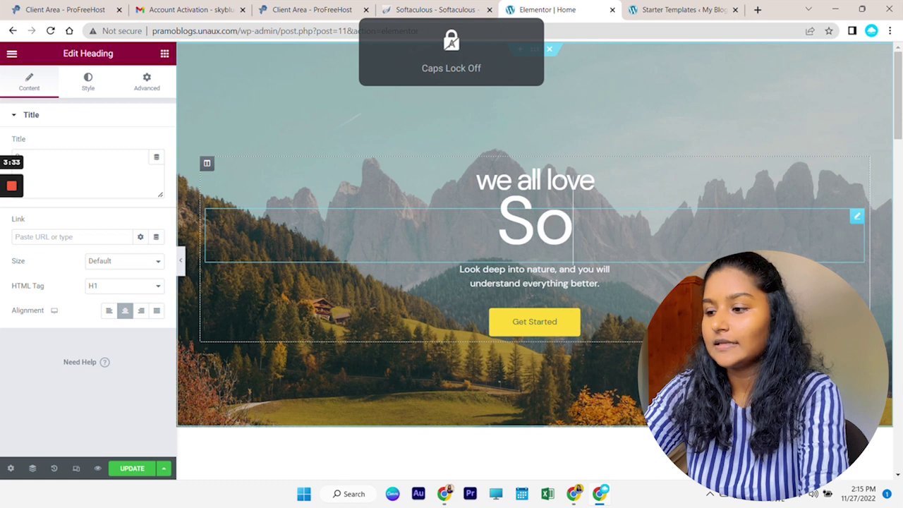
{"action": "key", "text": "Caps_Lock"}
{"action": "type", "text": "M"}
{"action": "key", "text": "Caps_Lock"}
{"action": "type", "text": "edia"}
{"action": "key", "text": "Caps_Lock"}
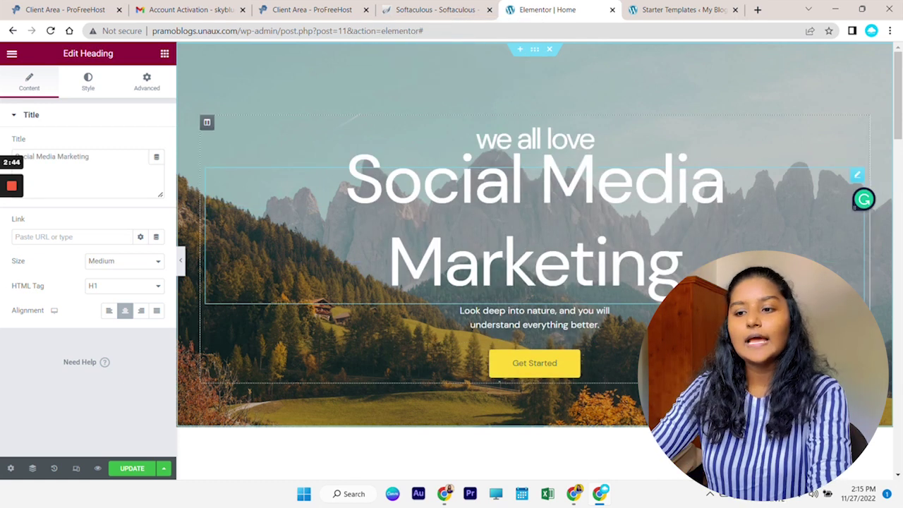
Step: Delete the inner section holding the three service image cards under Our Services
{"action": "scroll", "coordinate": [513, 118], "scroll_direction": "down", "scroll_amount": 5}
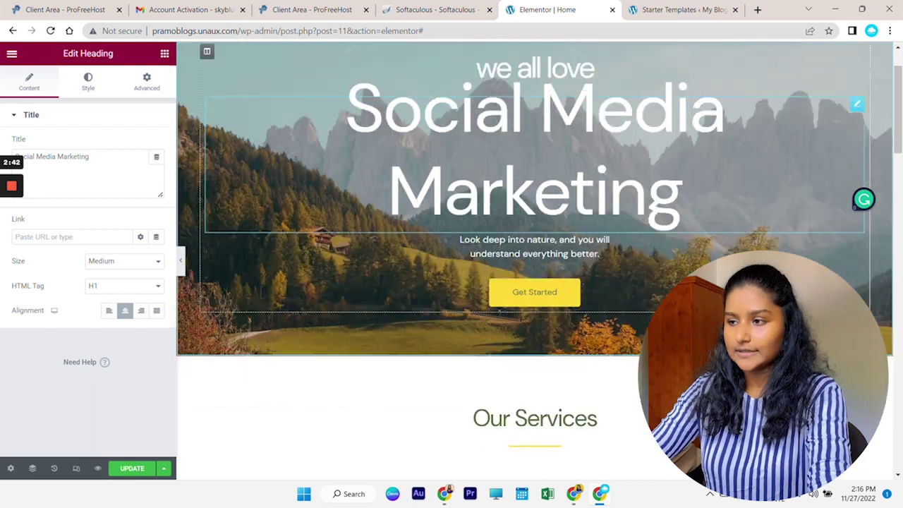
{"action": "scroll", "coordinate": [535, 460], "scroll_direction": "down", "scroll_amount": 3}
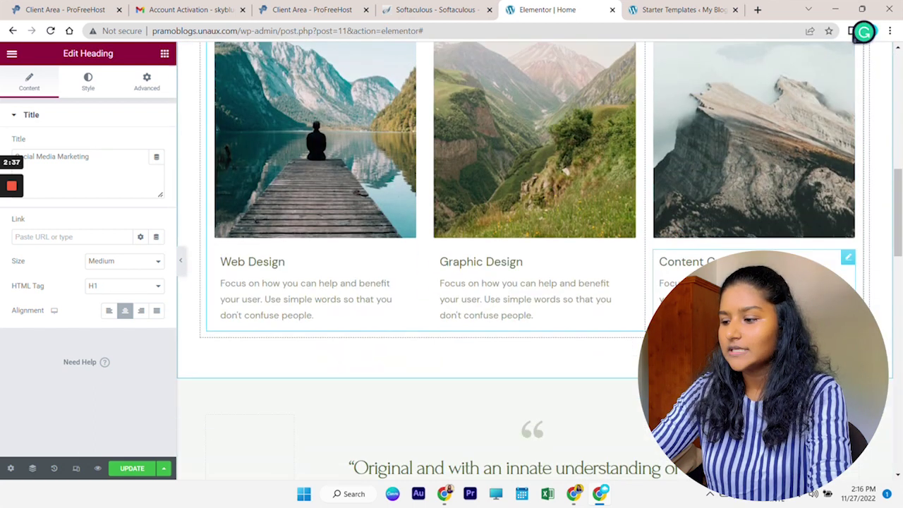
{"action": "scroll", "coordinate": [534, 459], "scroll_direction": "up", "scroll_amount": 4}
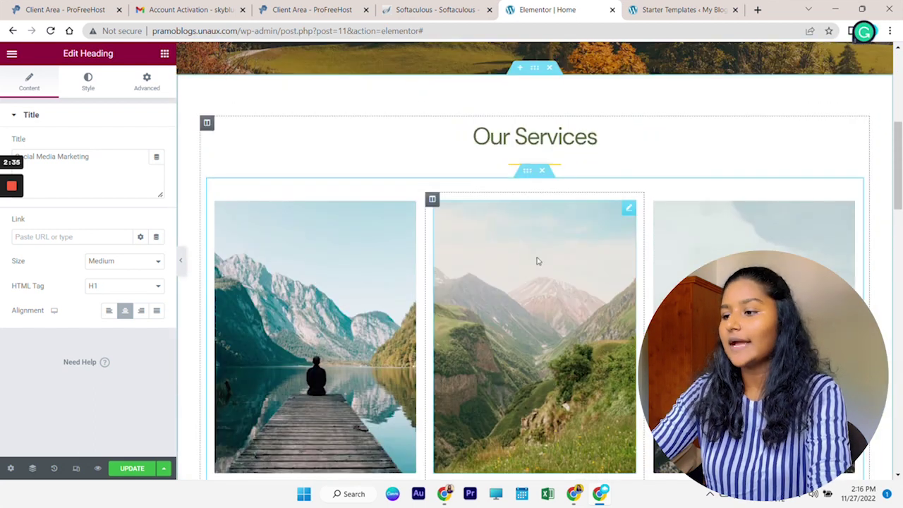
{"action": "left_click", "coordinate": [542, 171]}
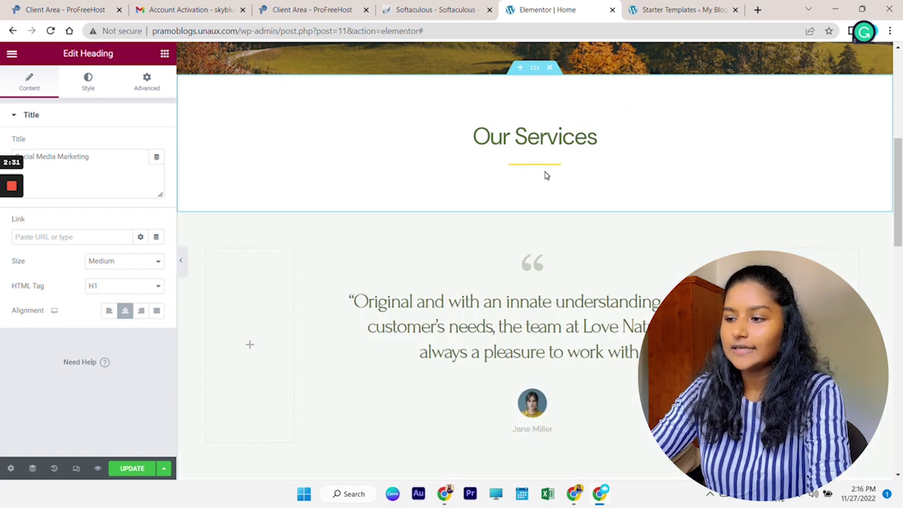
{"action": "scroll", "coordinate": [562, 252], "scroll_direction": "down", "scroll_amount": 1}
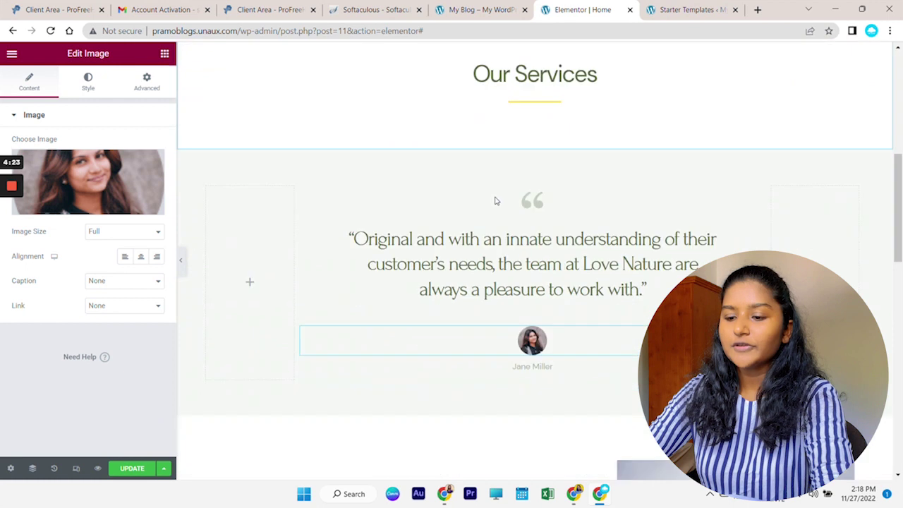
{"action": "scroll", "coordinate": [496, 199], "scroll_direction": "down", "scroll_amount": 5}
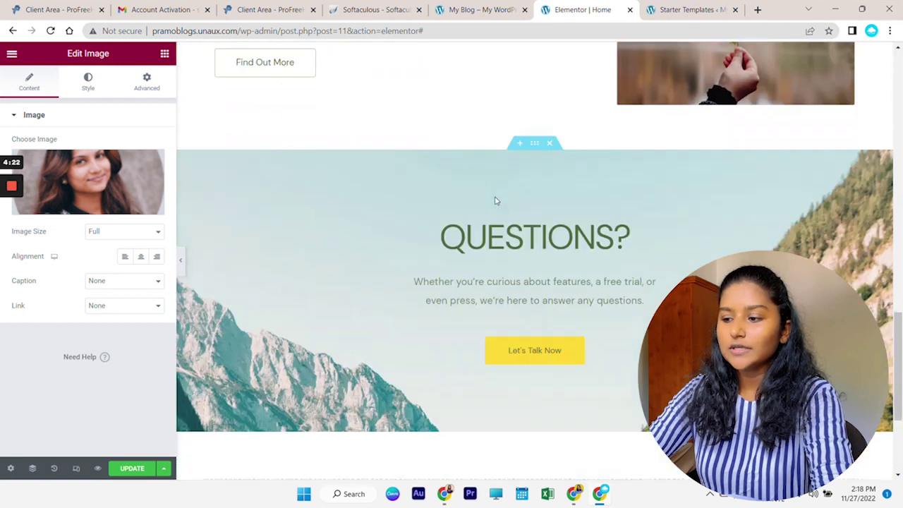
Step: Update the page and reload the live site showing the 'Social Media Marketing' hero
{"action": "left_click", "coordinate": [132, 468]}
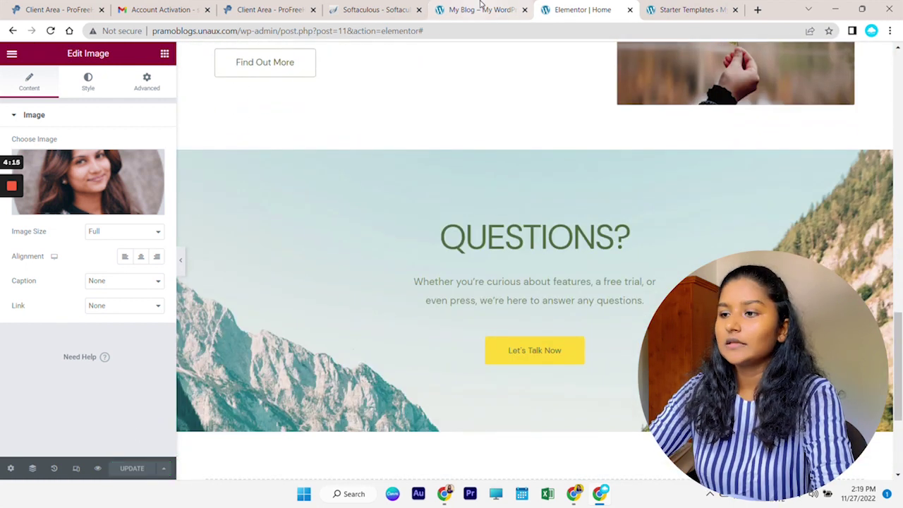
{"action": "left_click", "coordinate": [479, 9]}
{"action": "left_click", "coordinate": [52, 32]}
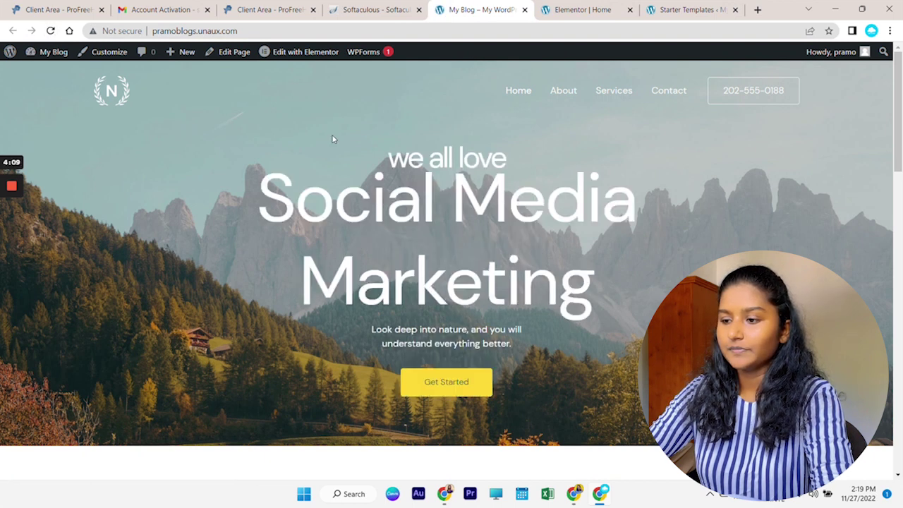
{"action": "scroll", "coordinate": [610, 189], "scroll_direction": "down", "scroll_amount": 15}
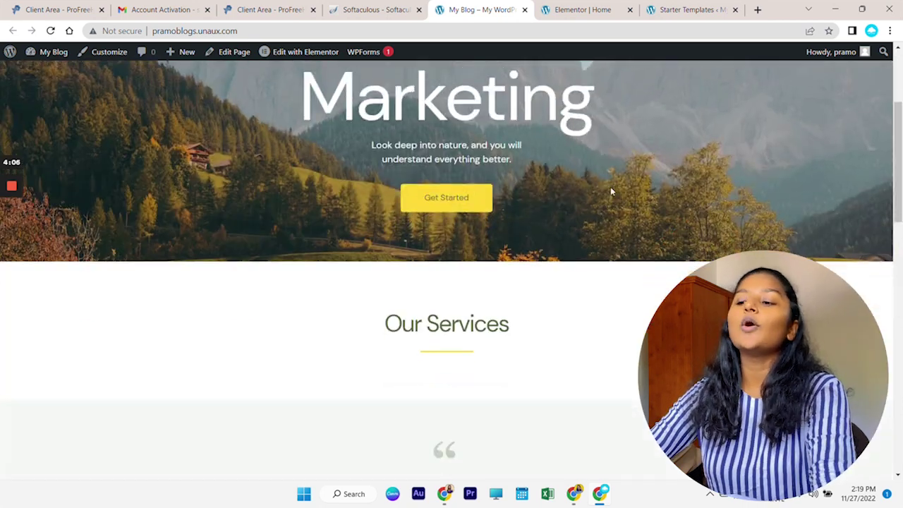
{"action": "scroll", "coordinate": [607, 190], "scroll_direction": "up", "scroll_amount": 15}
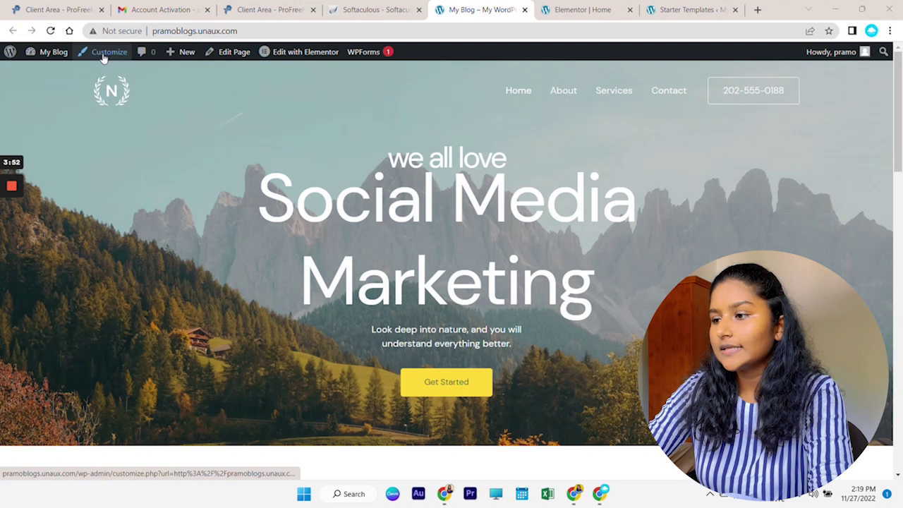
Step: Open the Astra Customizer at its Header Builder settings
{"action": "left_click", "coordinate": [103, 55]}
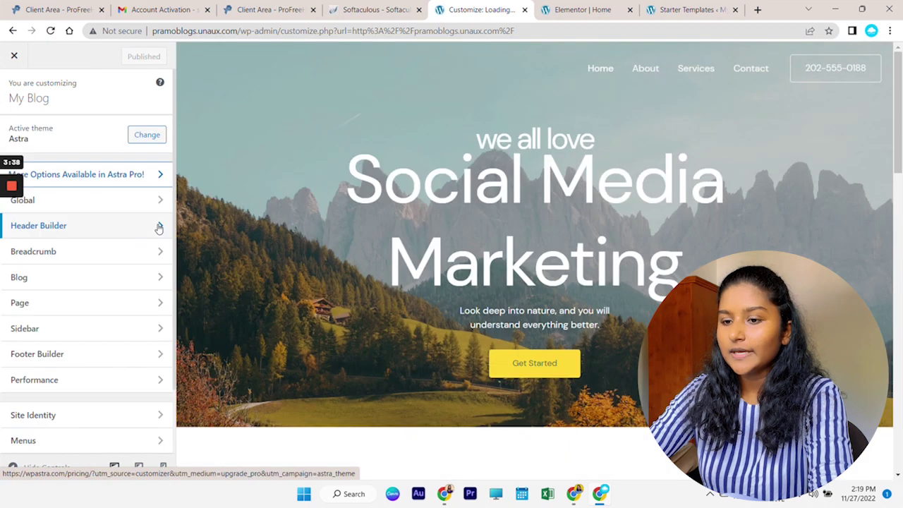
{"action": "left_click", "coordinate": [157, 226]}
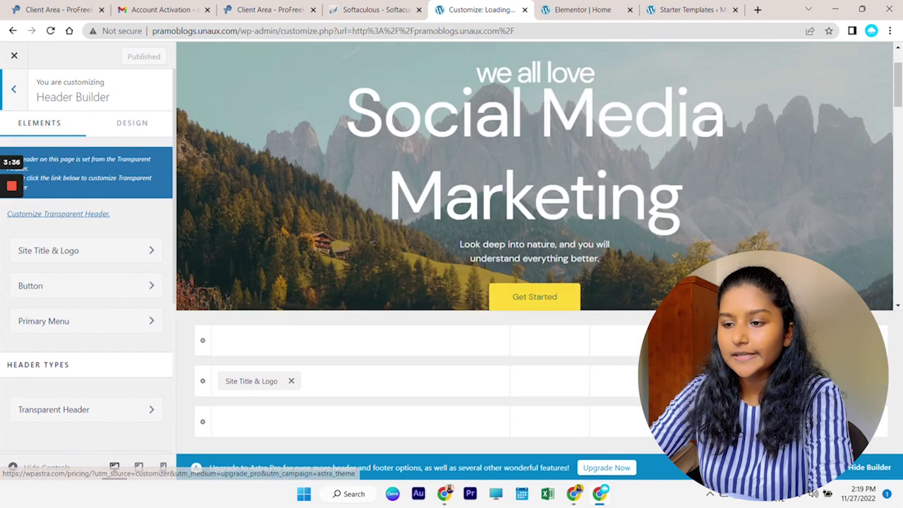